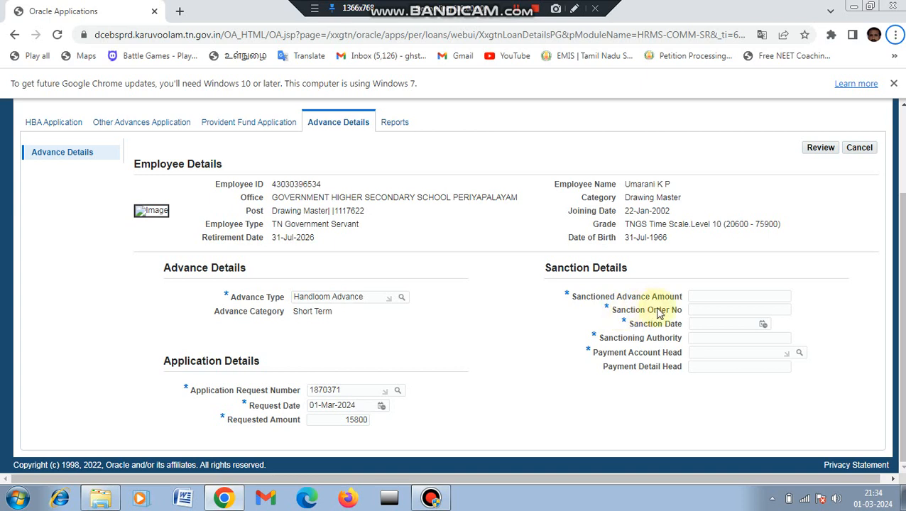
# Enter Sanctioned Advance Amount 15800, Sanction Order No 57, date 01-Mar-2024 and authority hm.
pyautogui.click(696, 297)
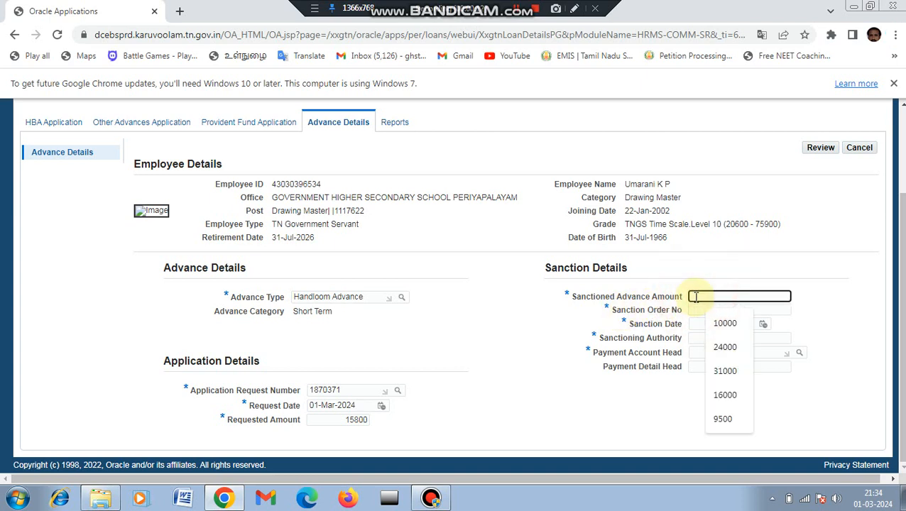
pyautogui.write('1')
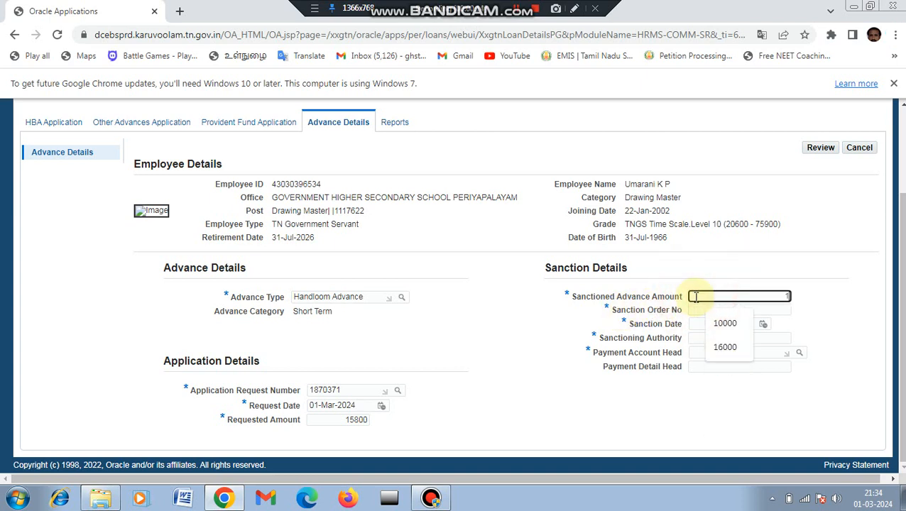
pyautogui.write('5800')
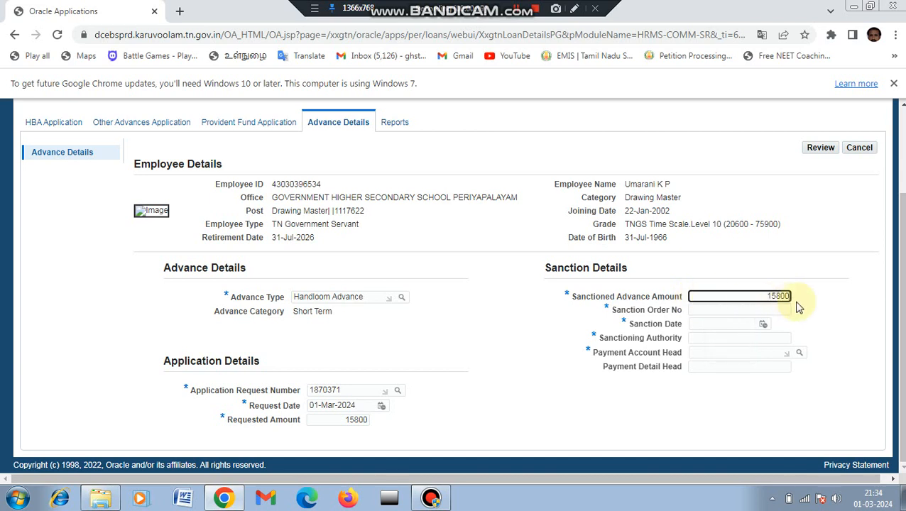
pyautogui.click(731, 311)
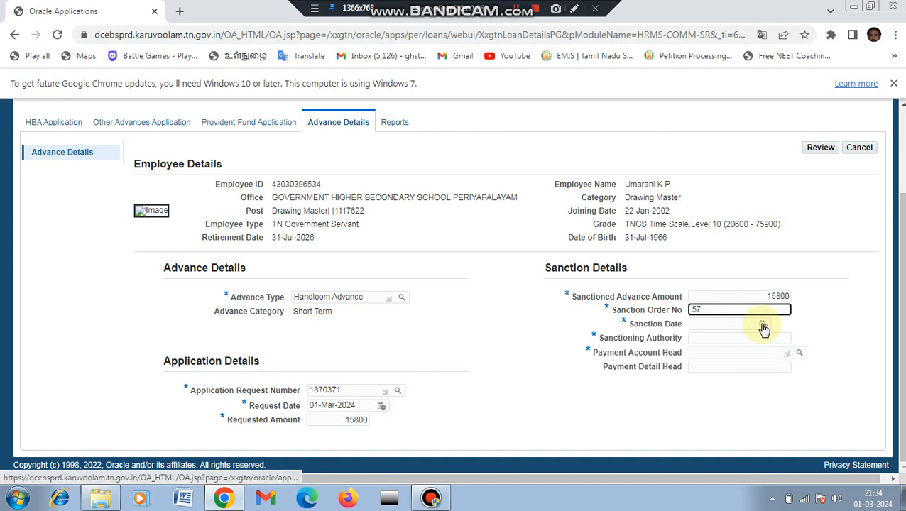
pyautogui.click(763, 325)
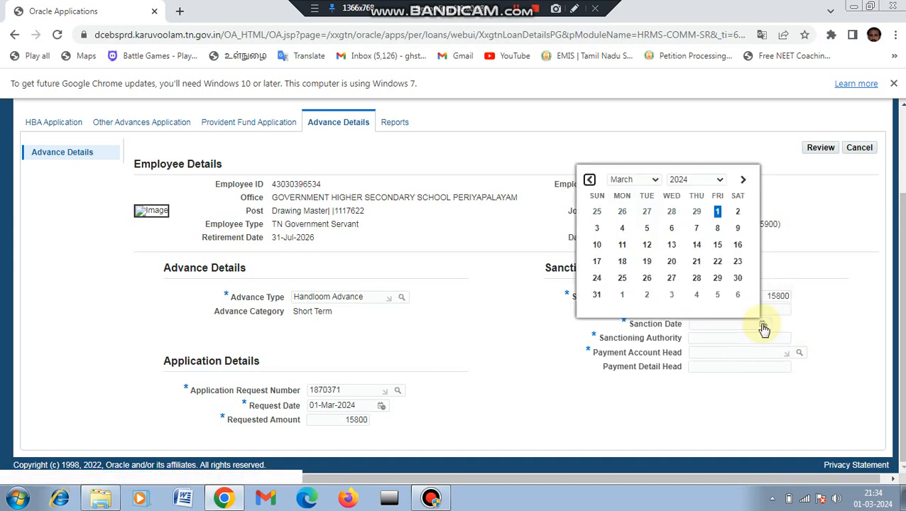
pyautogui.click(717, 213)
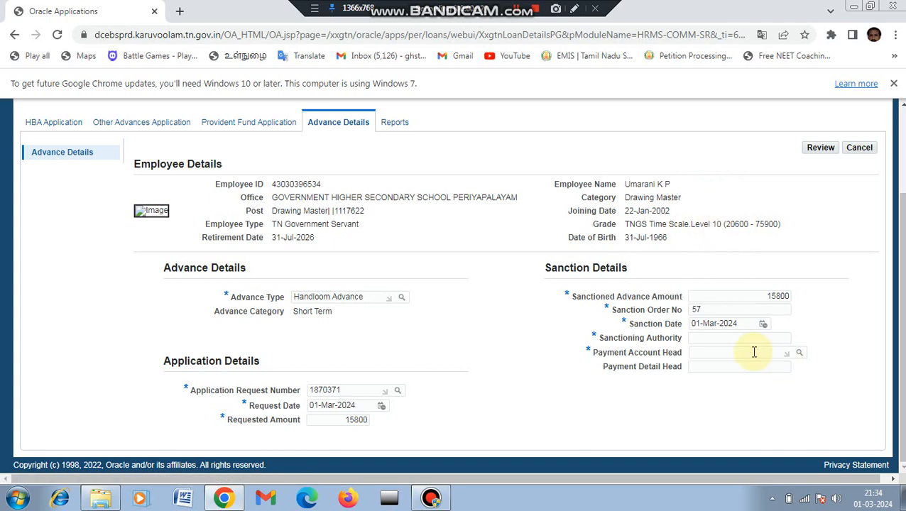
pyautogui.click(716, 341)
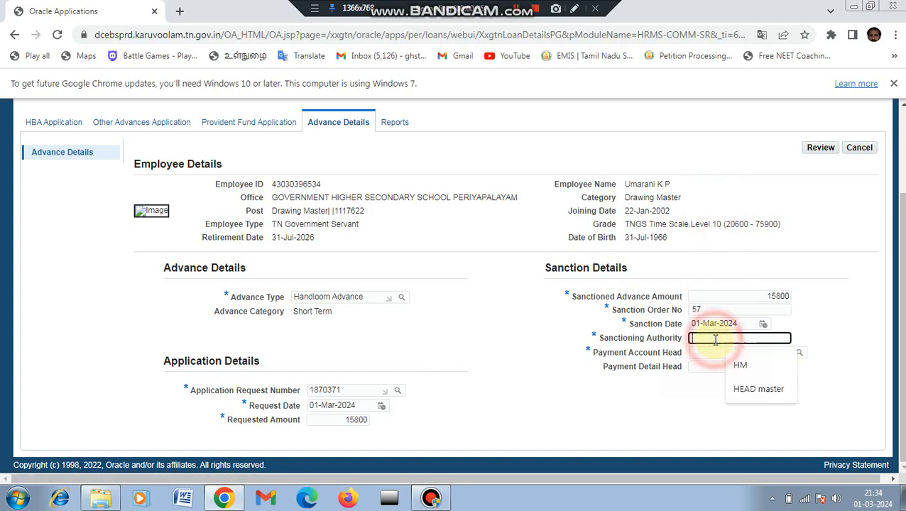
pyautogui.write('hm')
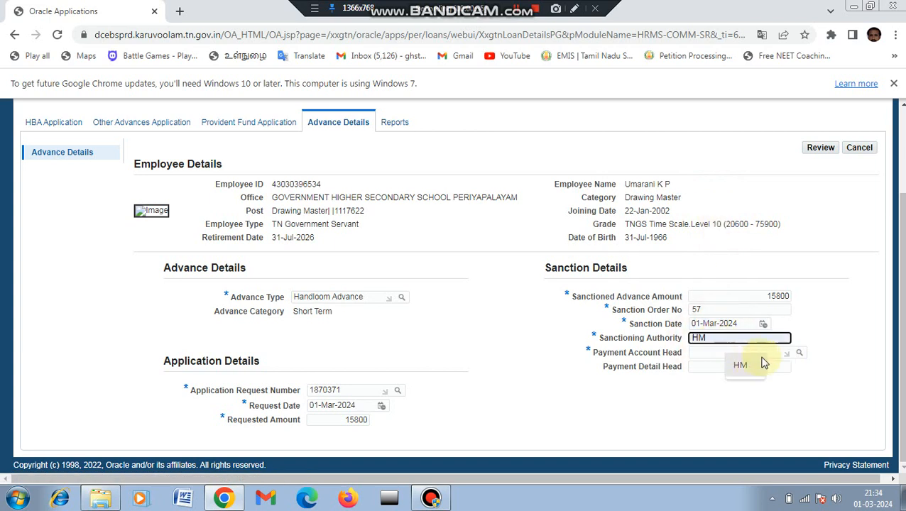
pyautogui.click(799, 355)
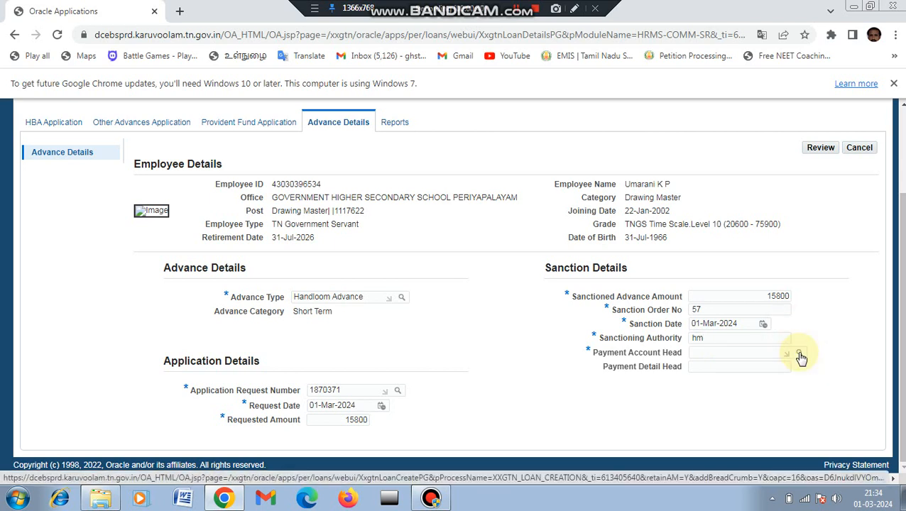
# Search account heads by code 7 and choose 761000800AJ as the Payment Account Head.
pyautogui.click(800, 355)
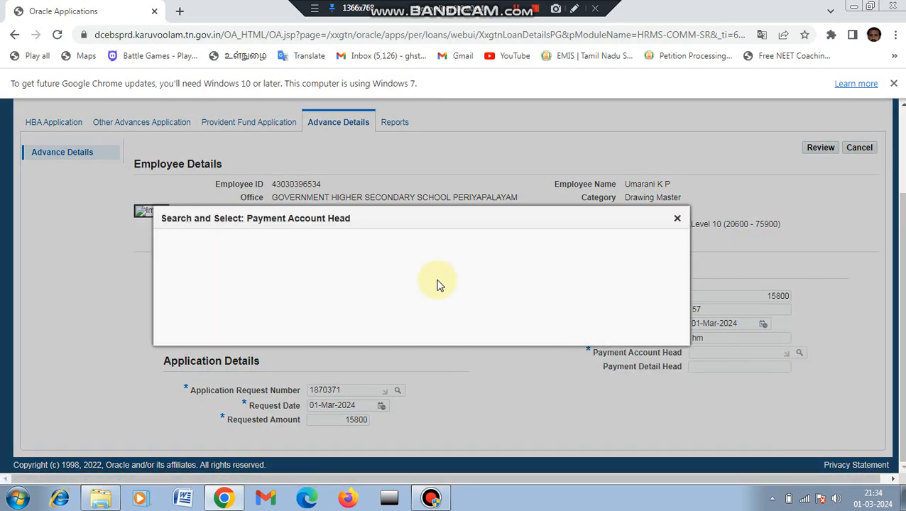
pyautogui.click(319, 248)
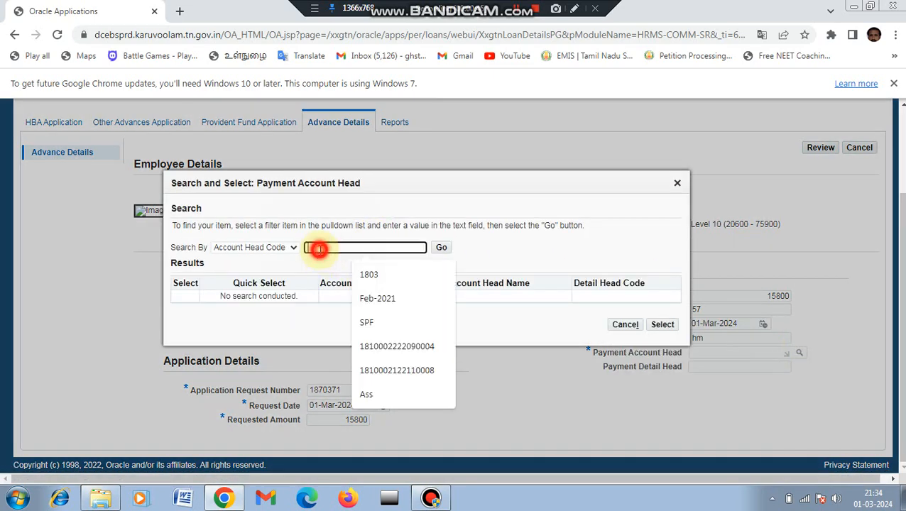
pyautogui.write('7')
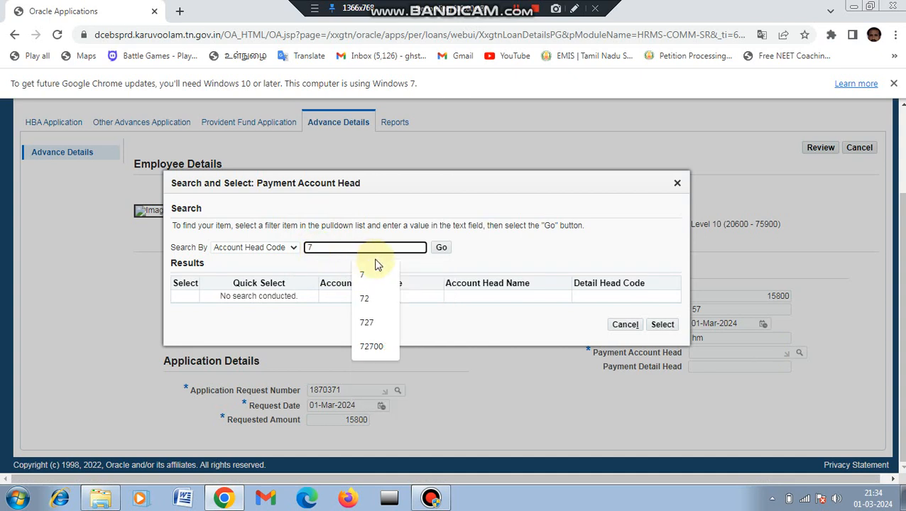
pyautogui.click(443, 254)
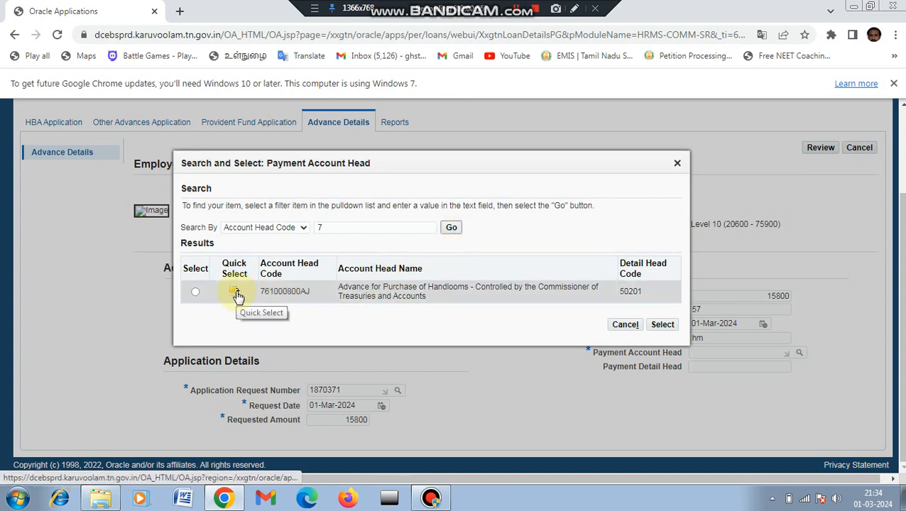
pyautogui.click(237, 295)
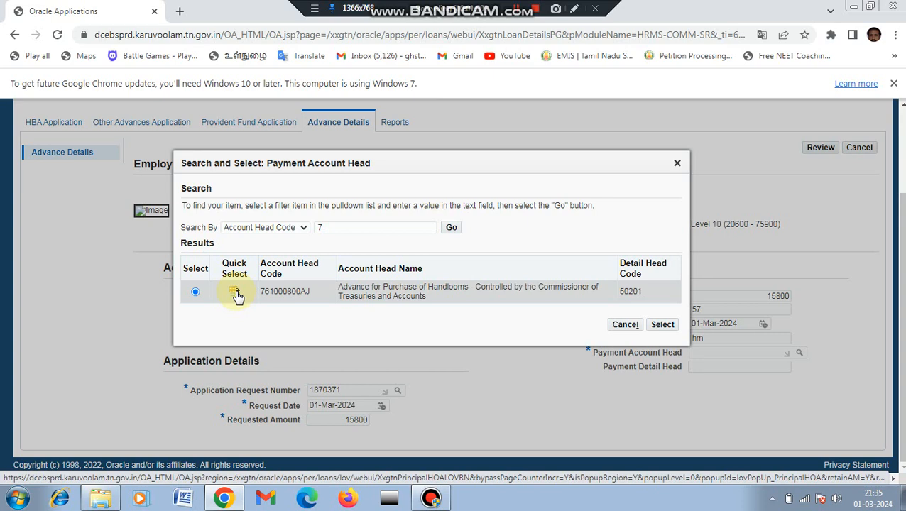
pyautogui.click(237, 295)
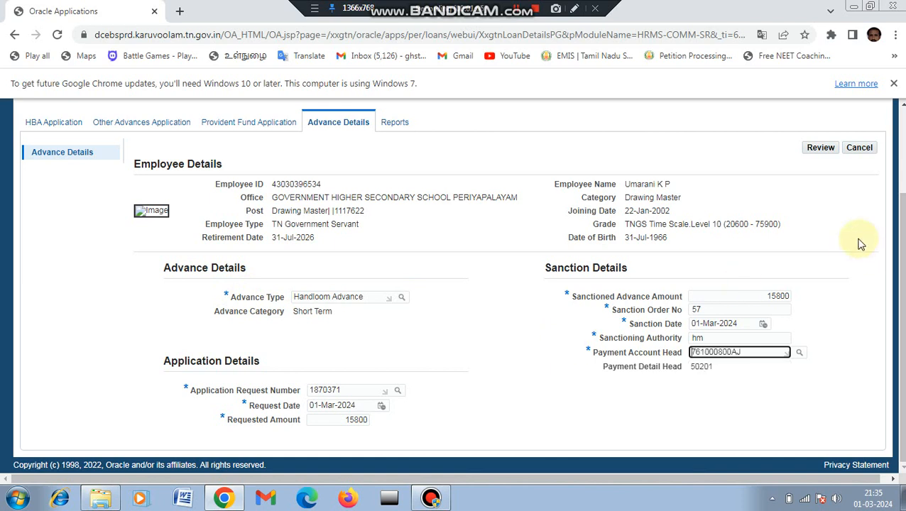
# Review the advance, choose Common Approval Group - SR - 10523 as approvers, and submit it.
pyautogui.click(821, 154)
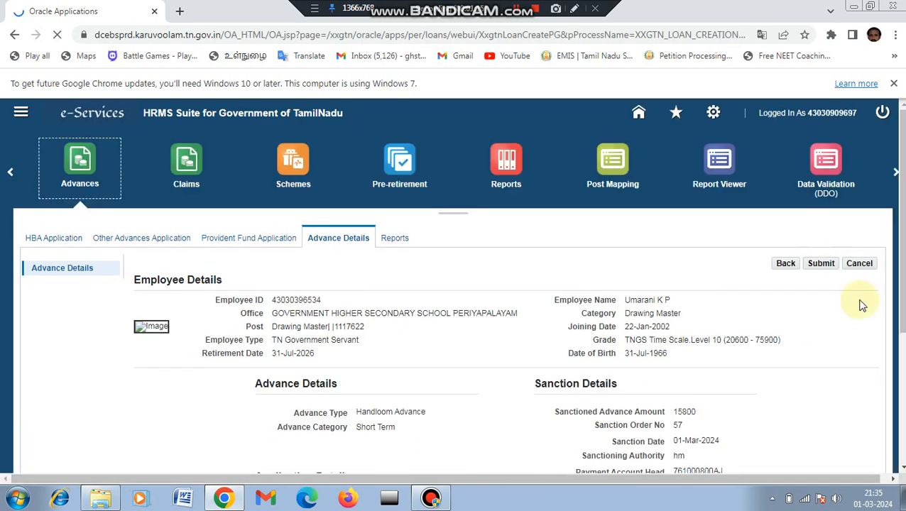
pyautogui.scroll(-3, 899, 319)
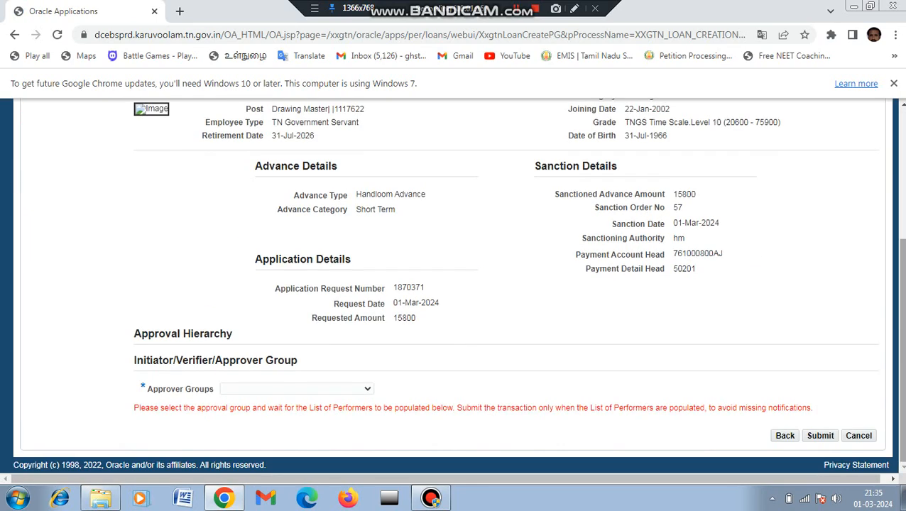
pyautogui.click(367, 391)
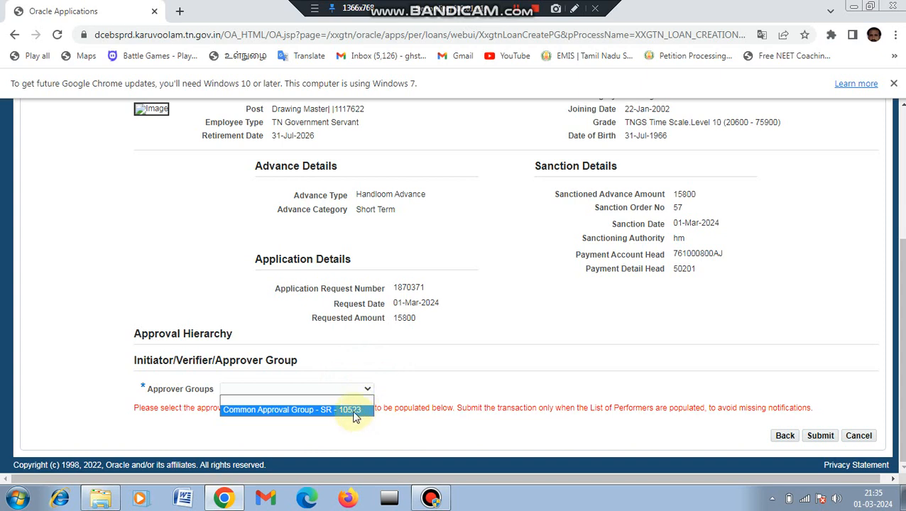
pyautogui.click(356, 412)
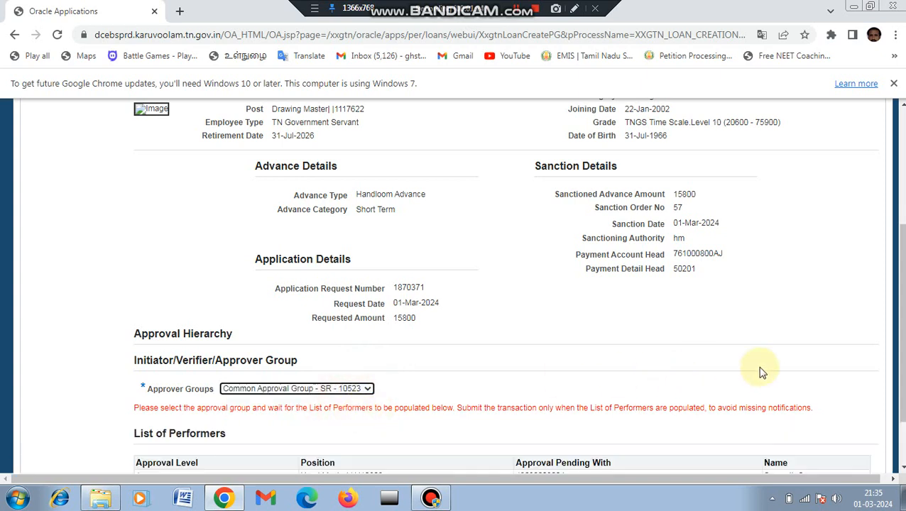
pyautogui.scroll(-2, 866, 398)
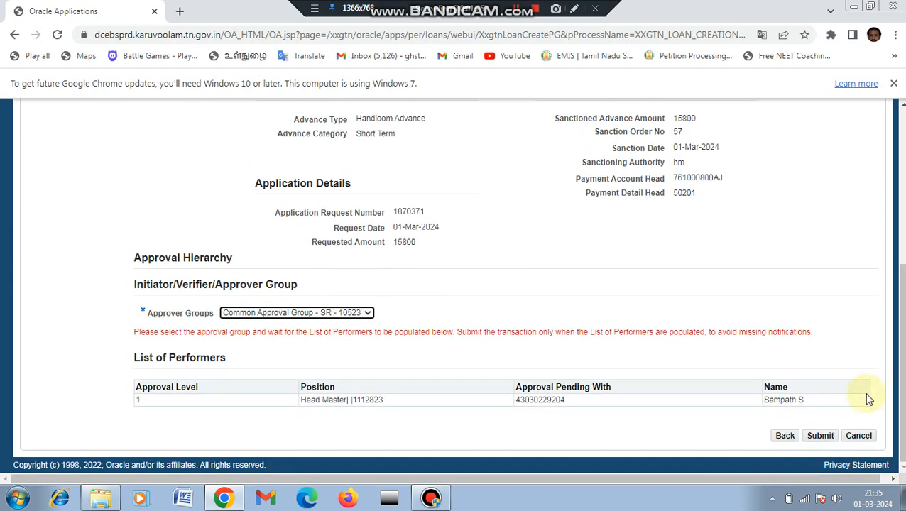
pyautogui.click(821, 439)
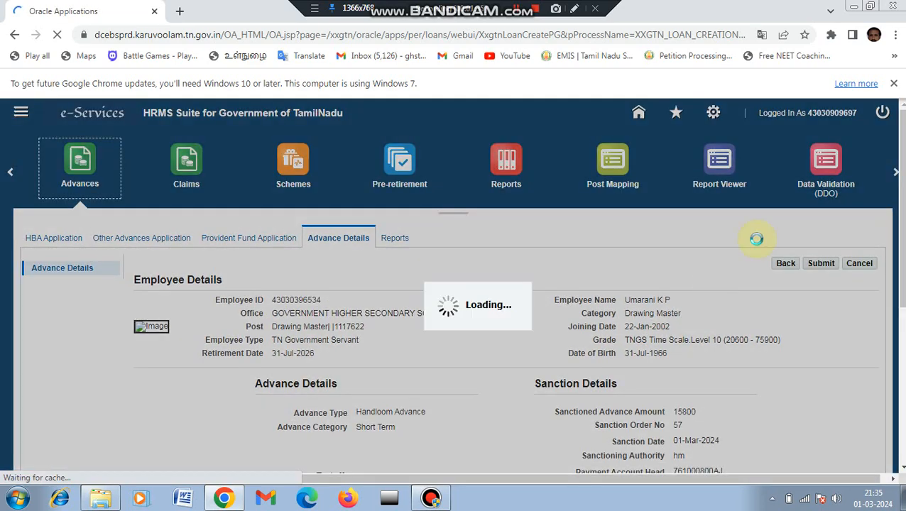
# Confirm the submission, log out, and open Human Resource as the head master.
pyautogui.click(638, 314)
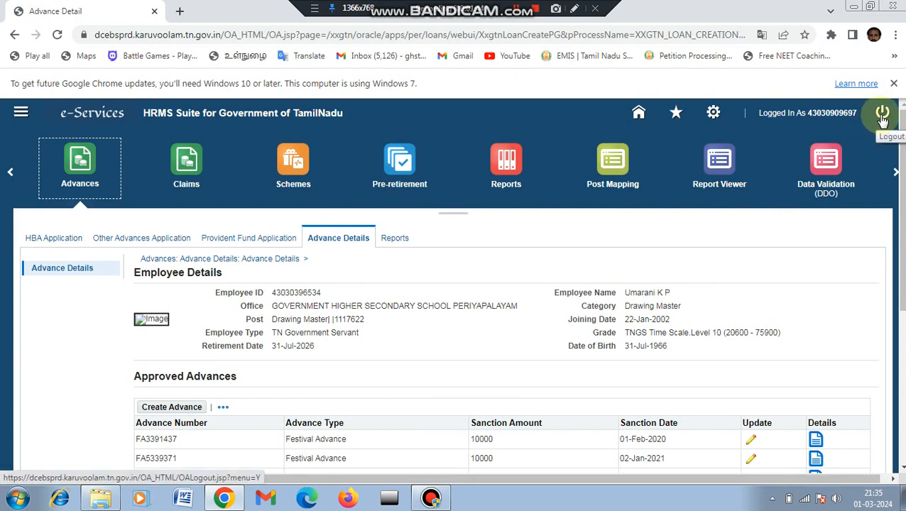
pyautogui.click(882, 115)
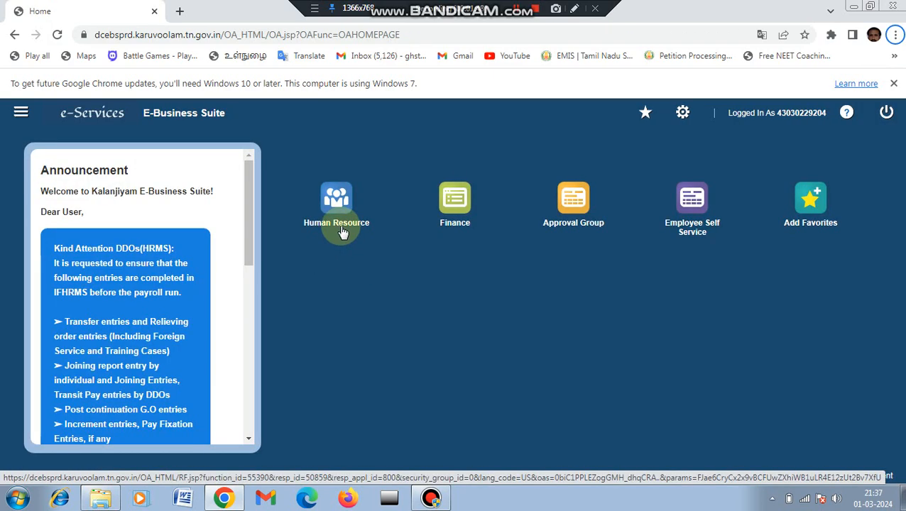
pyautogui.click(340, 227)
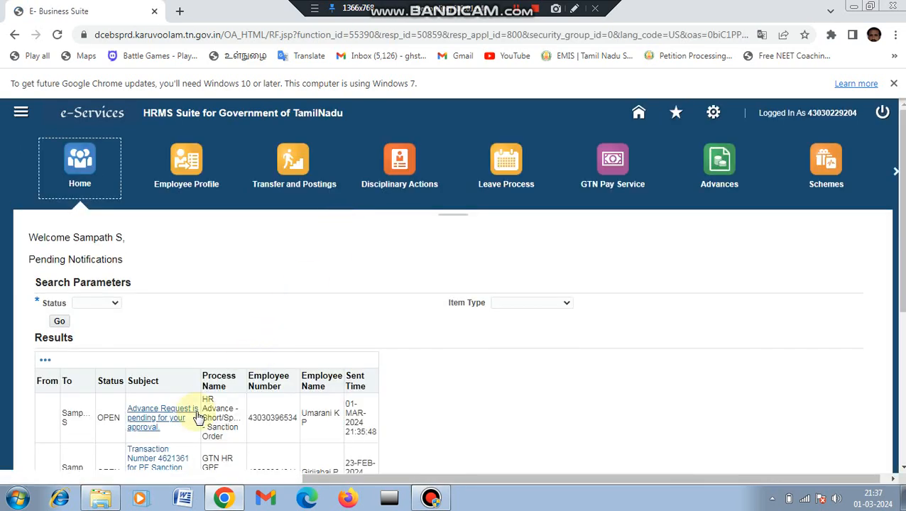
# Approve the pending Handloom Advance notification with the note 'ok'.
pyautogui.click(157, 421)
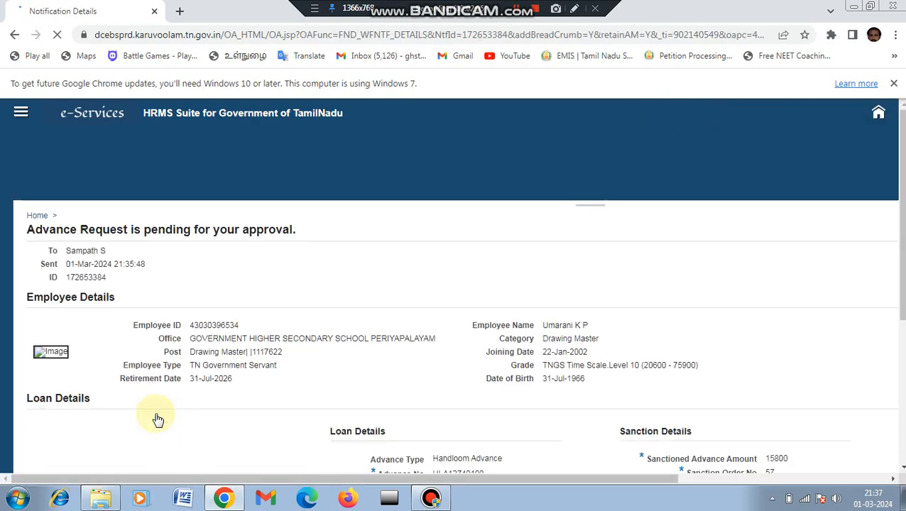
pyautogui.scroll(-6, 428, 449)
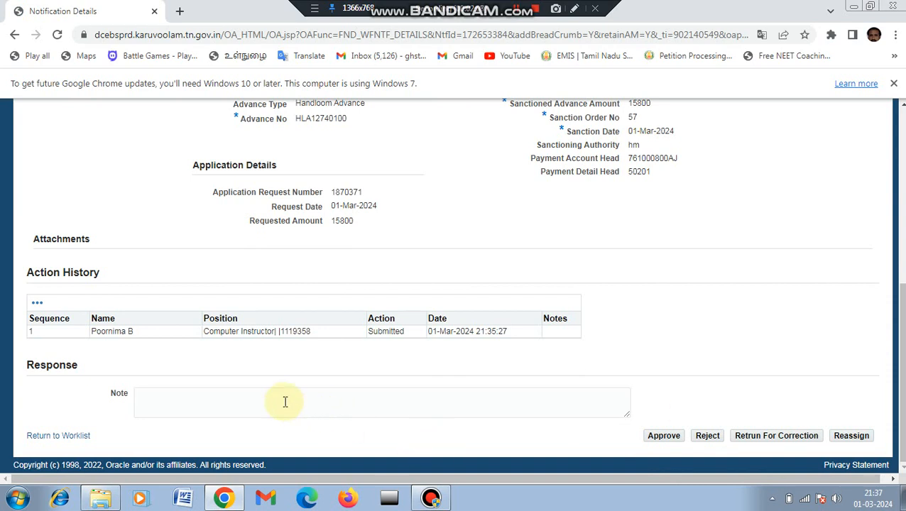
pyautogui.click(257, 399)
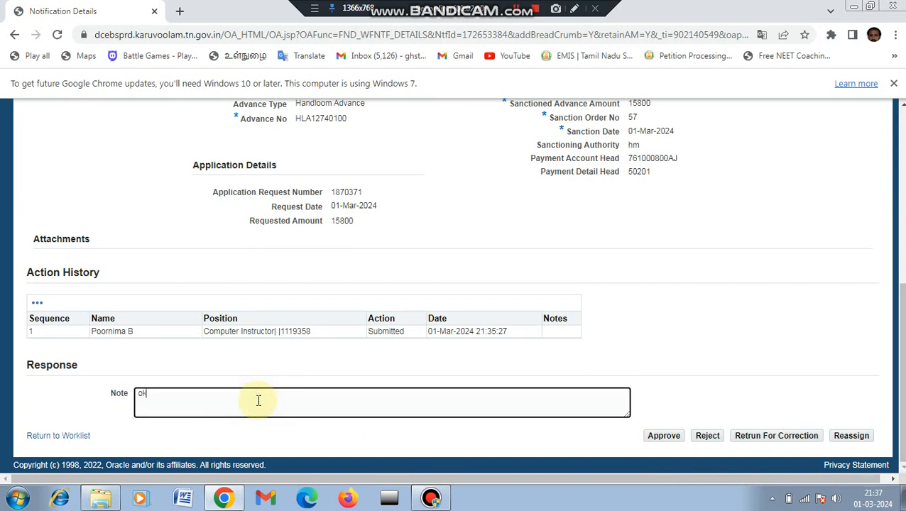
pyautogui.click(665, 438)
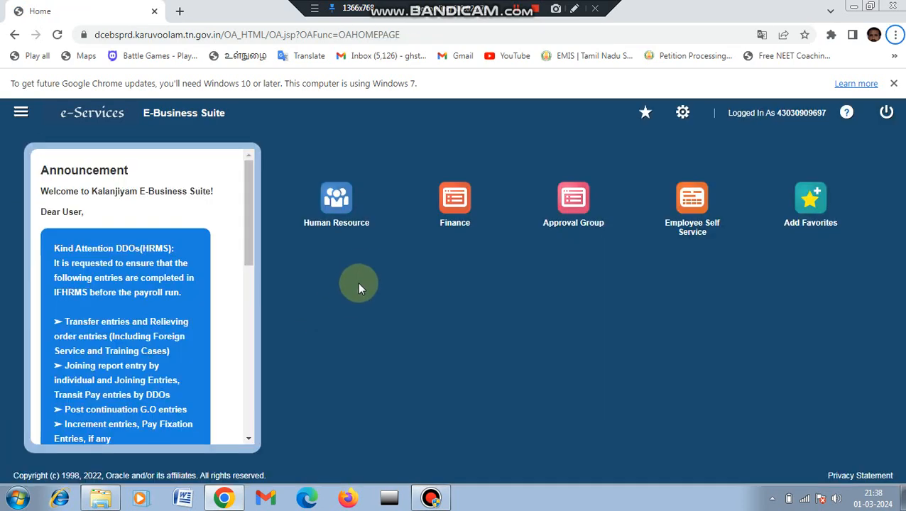
# Go to the Advance Details employee search under Human Resource > Advances.
pyautogui.click(341, 226)
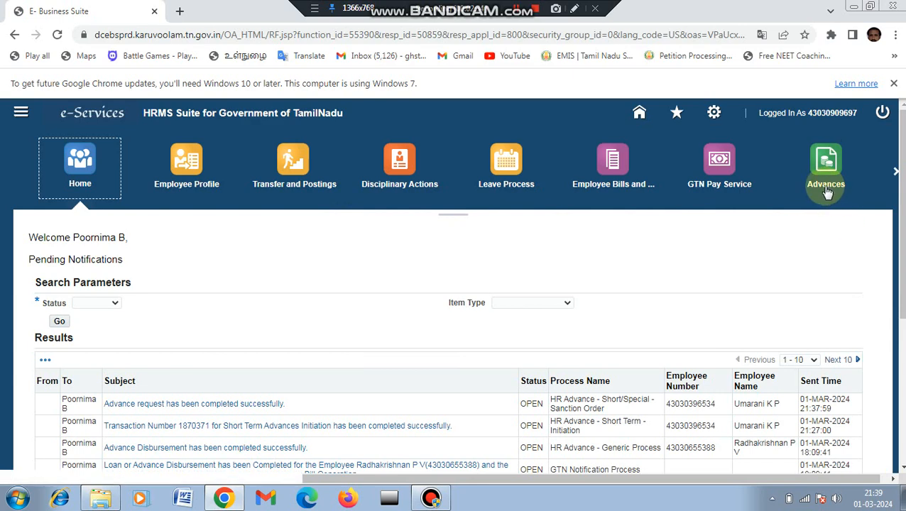
pyautogui.click(827, 186)
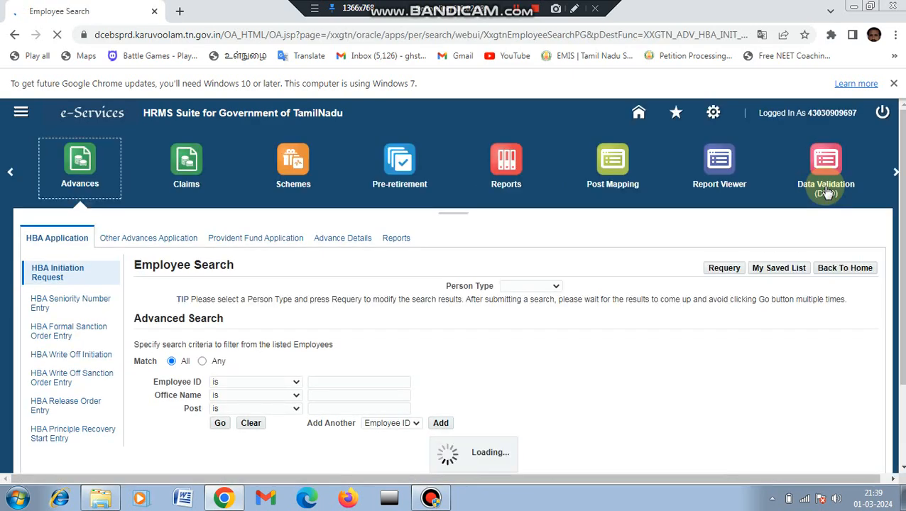
pyautogui.click(359, 244)
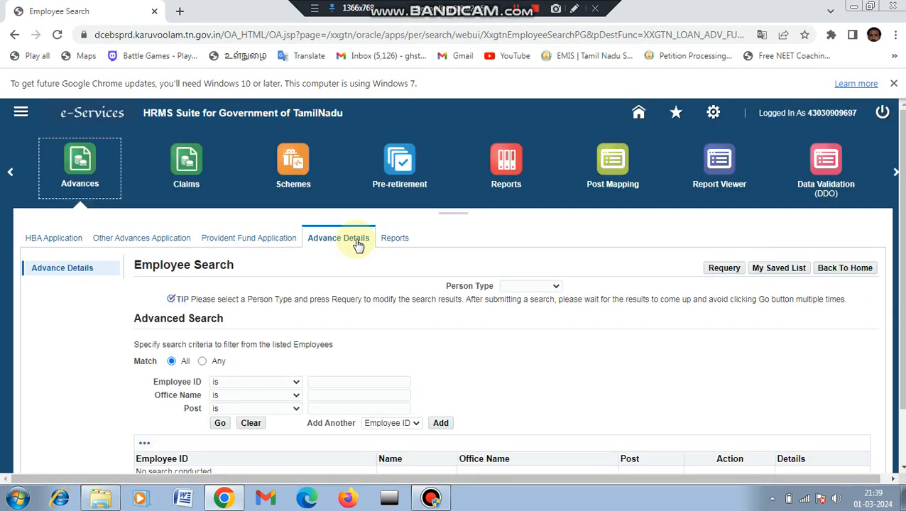
pyautogui.click(576, 10)
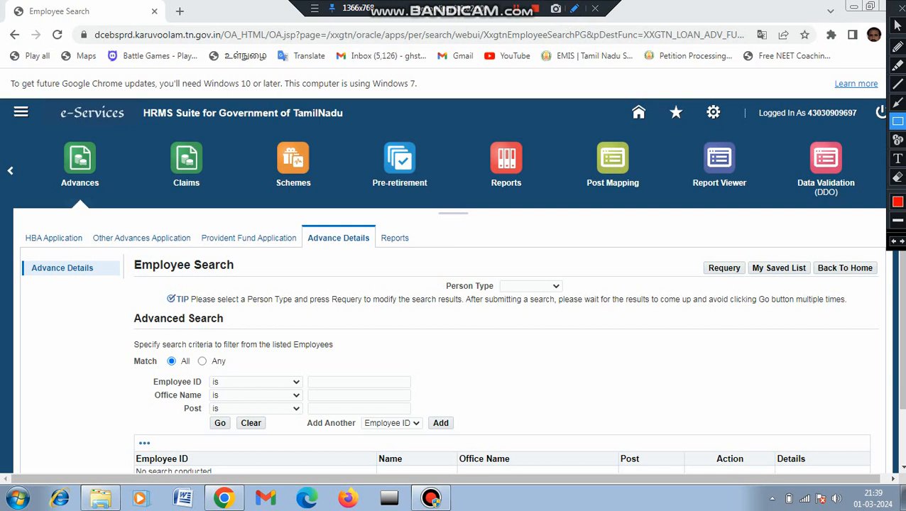
pyautogui.click(899, 103)
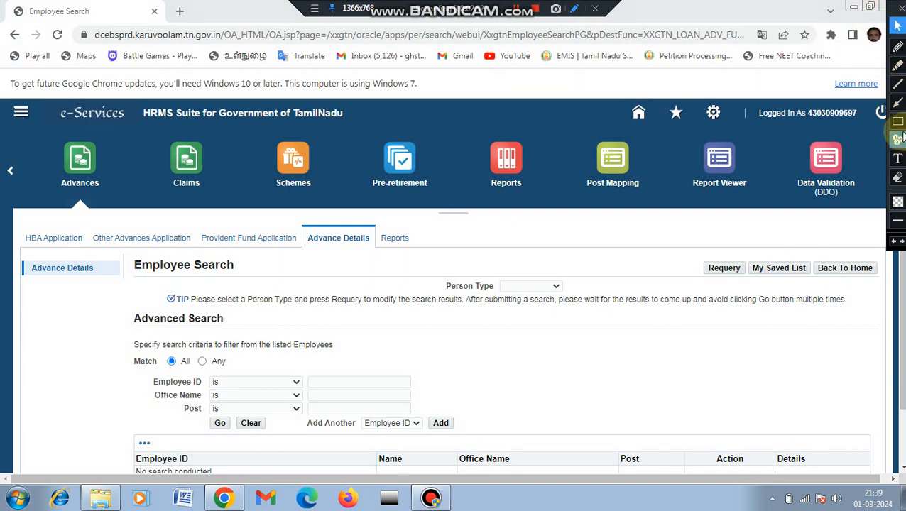
pyautogui.click(898, 121)
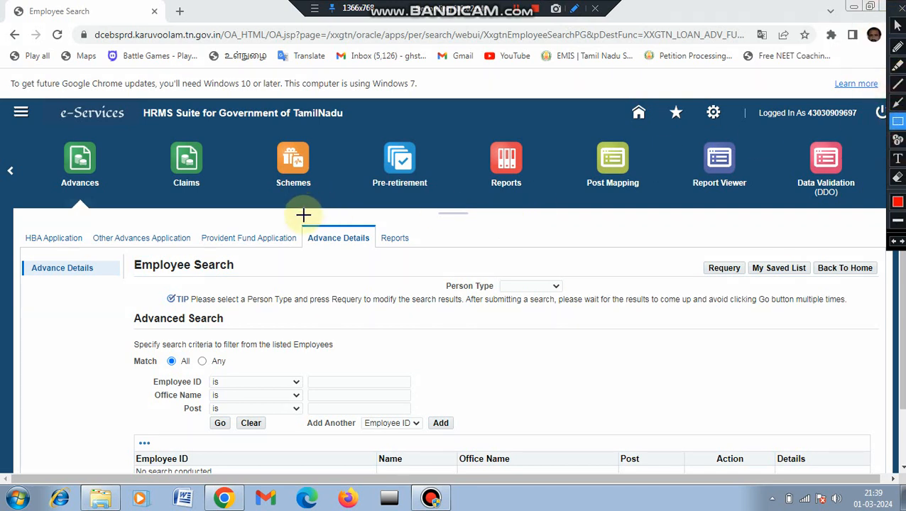
pyautogui.moveTo(303, 225); pyautogui.dragTo(388, 268)
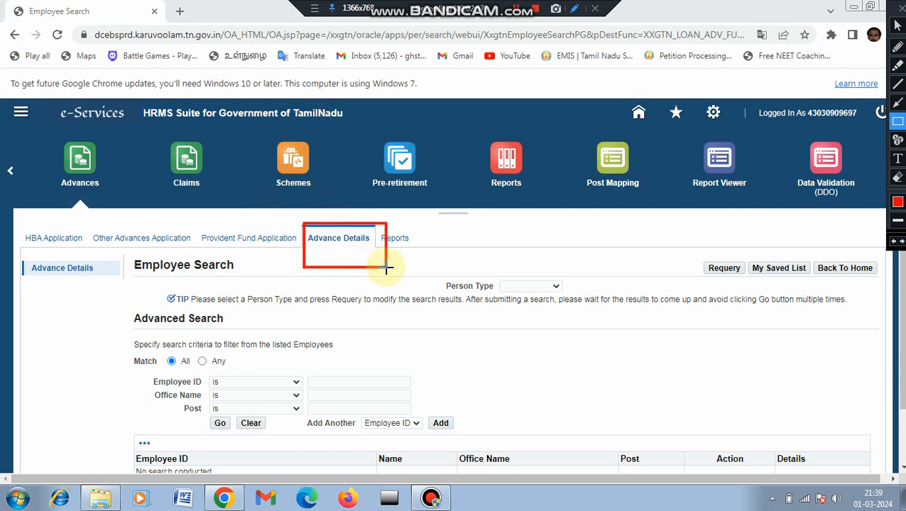
pyautogui.click(898, 26)
pyautogui.click(902, 9)
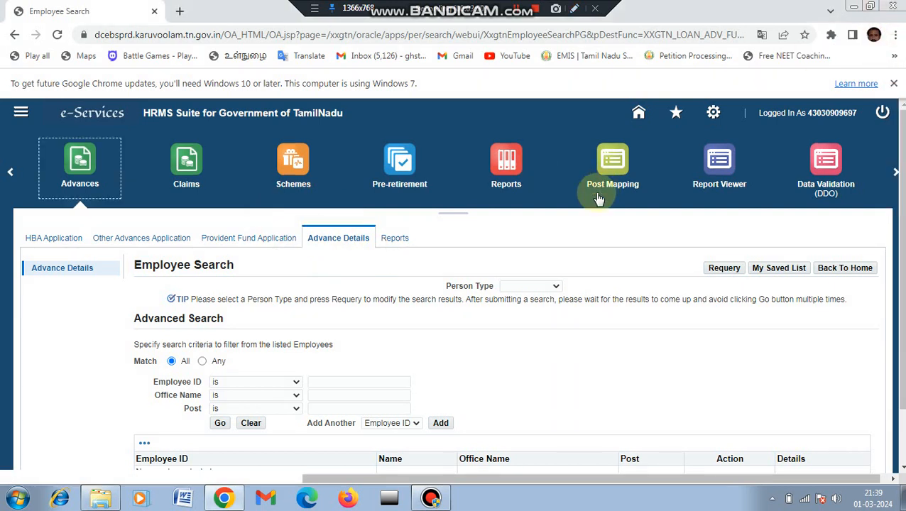
# Search by the approved employee's ID to find their Drawing Master record.
pyautogui.click(328, 383)
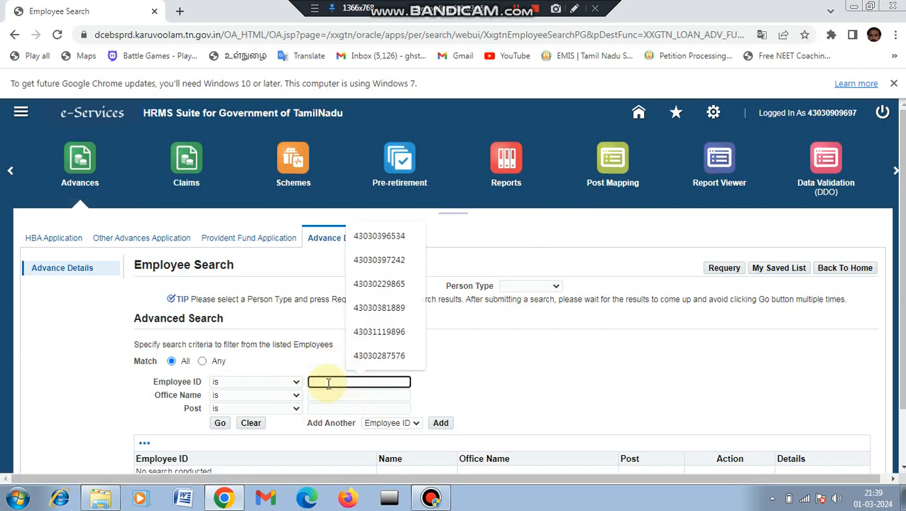
pyautogui.press('Down')
pyautogui.press('Return')
pyautogui.click(221, 423)
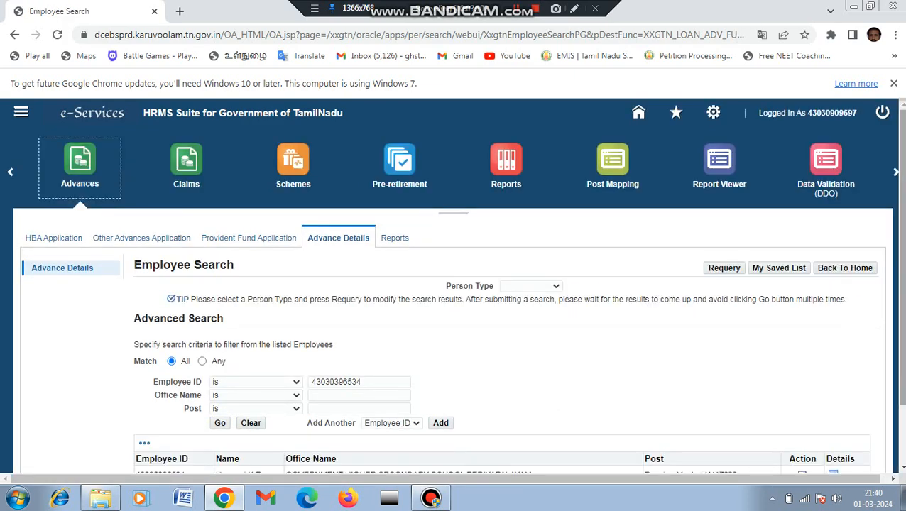
pyautogui.scroll(-2, 897, 369)
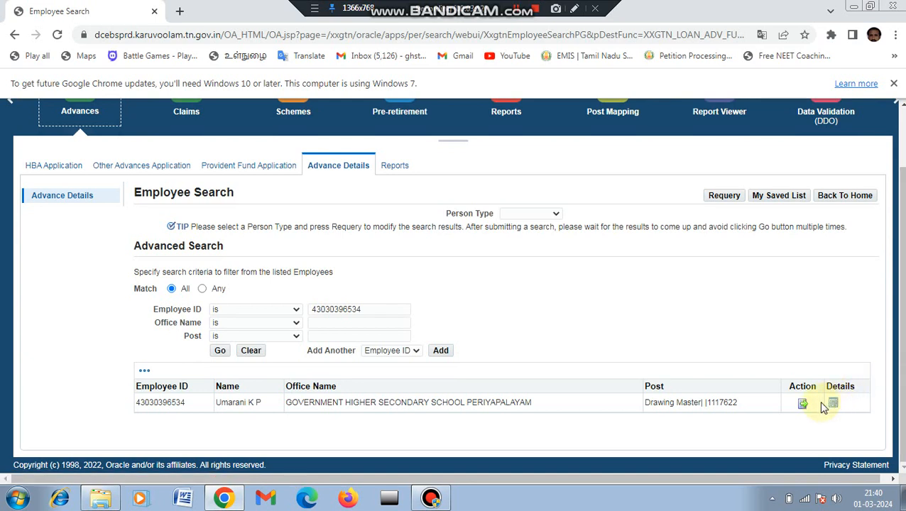
# Open the employee's advance records showing the approved 15800 Handloom Advance dated 01-Mar-2024.
pyautogui.click(804, 405)
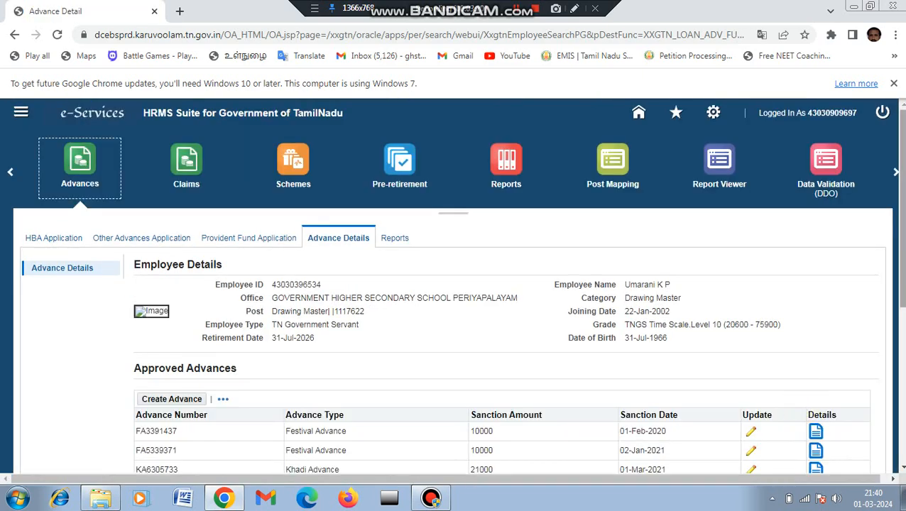
pyautogui.scroll(-4, 455, 284)
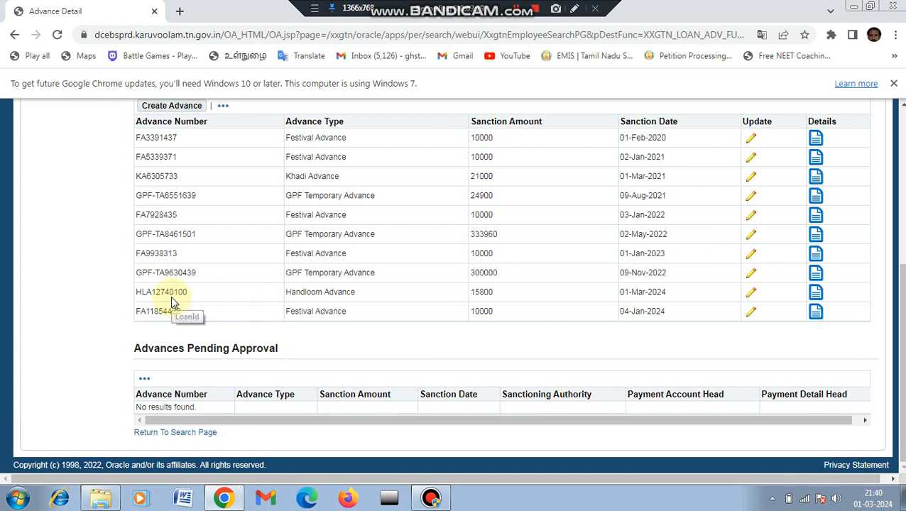
pyautogui.click(576, 9)
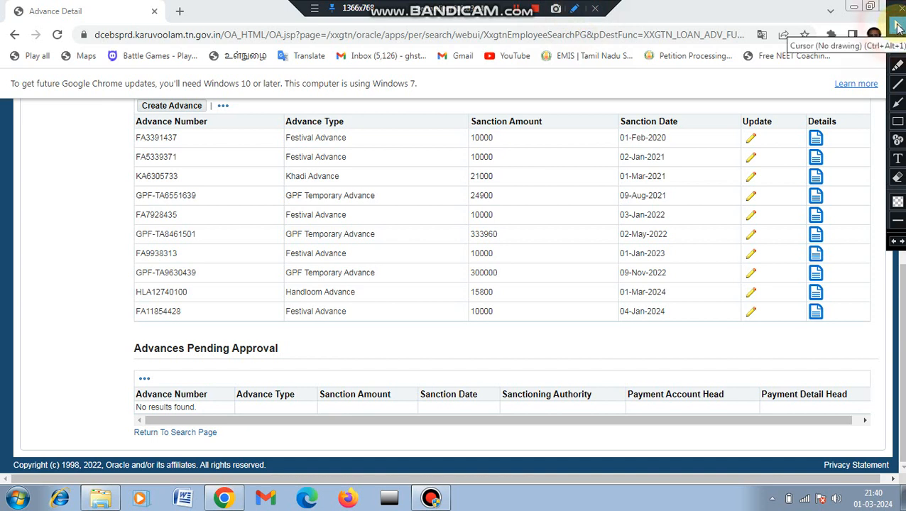
pyautogui.click(899, 124)
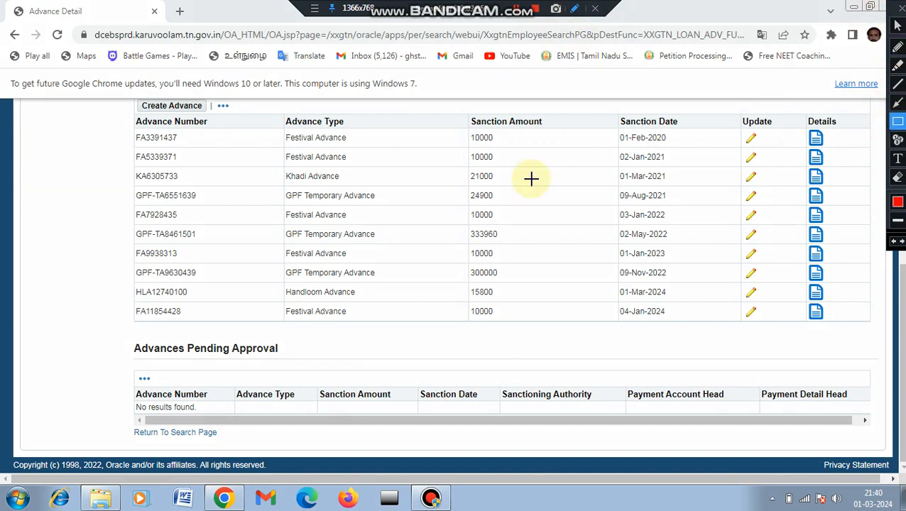
pyautogui.moveTo(133, 289); pyautogui.dragTo(264, 301)
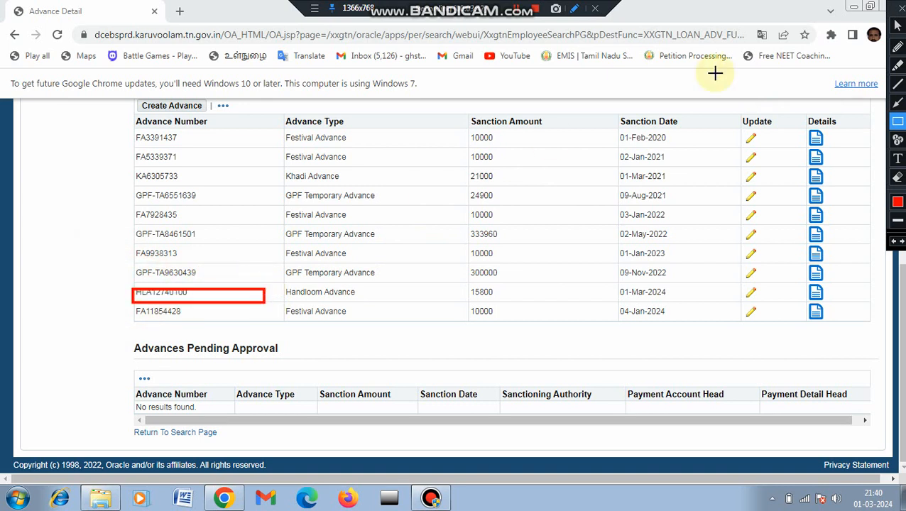
pyautogui.click(899, 28)
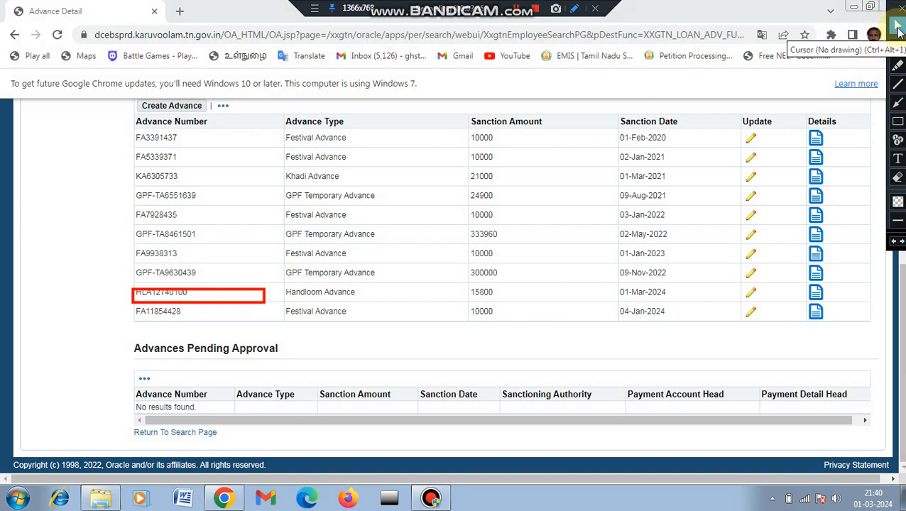
pyautogui.click(900, 10)
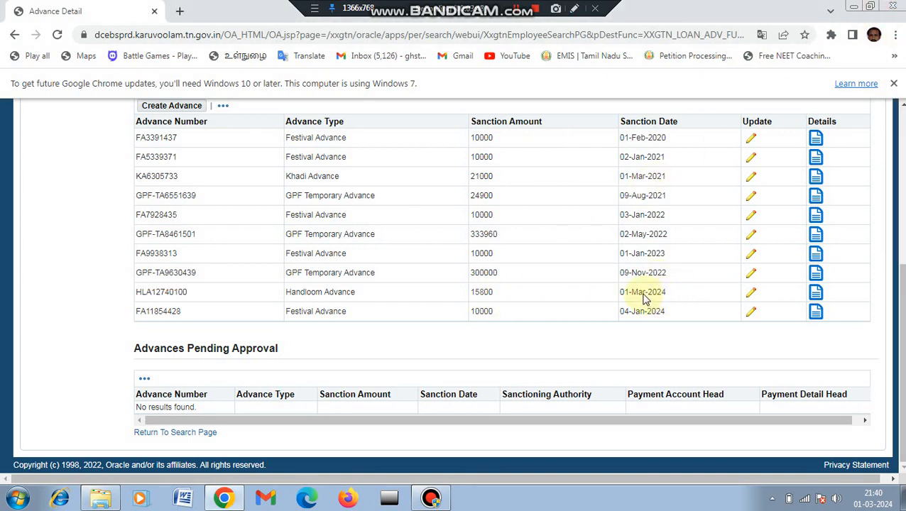
# Open the Handloom Advance record for update and select its loan number.
pyautogui.click(752, 295)
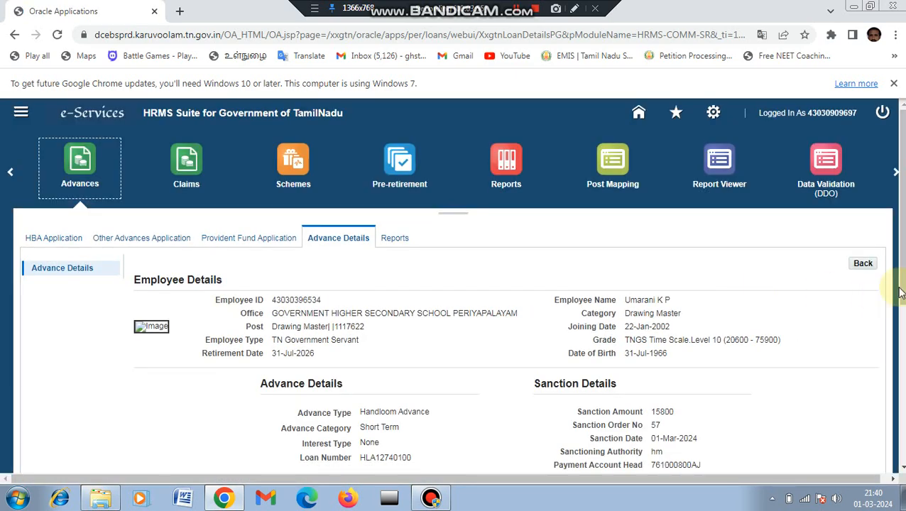
pyautogui.moveTo(903, 284); pyautogui.dragTo(903, 424)
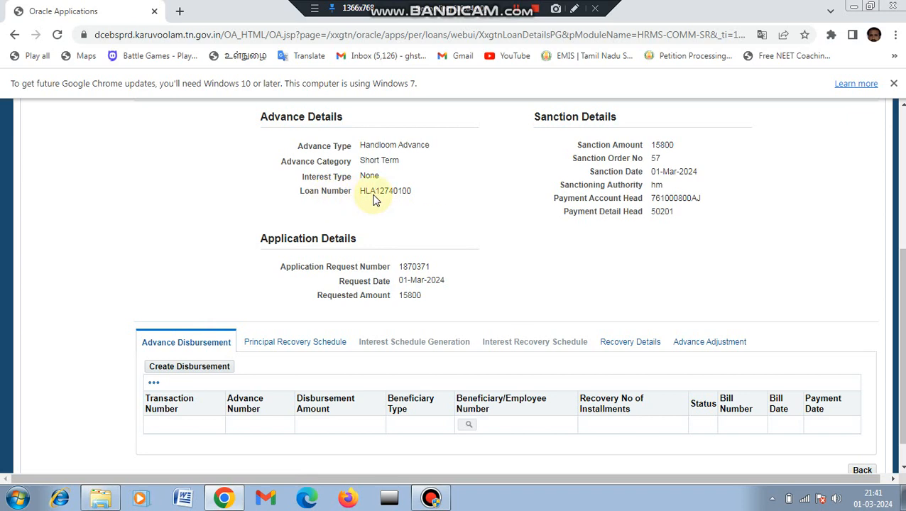
pyautogui.moveTo(415, 192); pyautogui.dragTo(362, 201)
pyautogui.hotkey('ctrl', 'c')
pyautogui.click(213, 374)
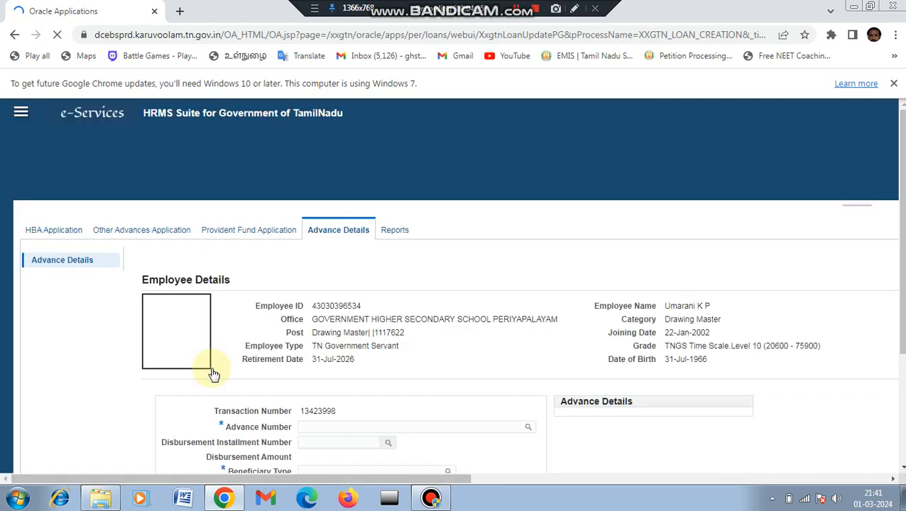
pyautogui.scroll(-3, 631, 321)
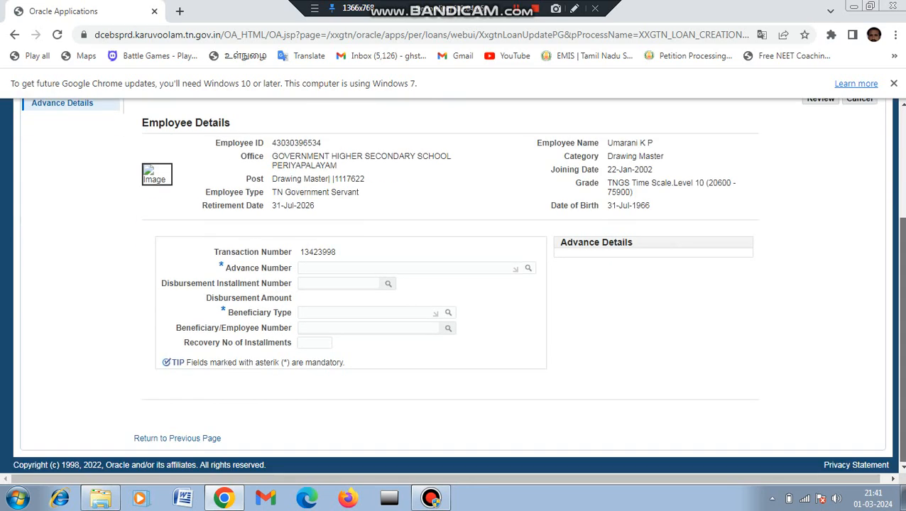
pyautogui.click(304, 270)
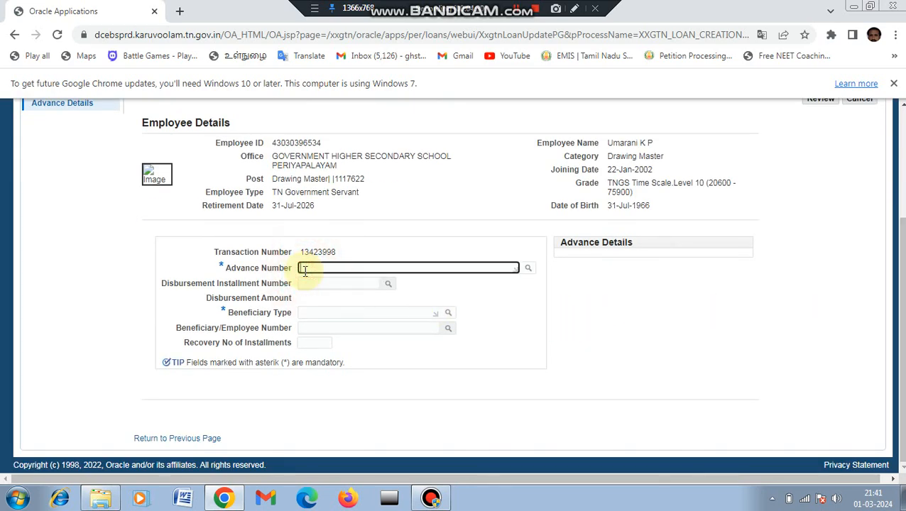
pyautogui.hotkey('ctrl', 'v')
pyautogui.press('Tab')
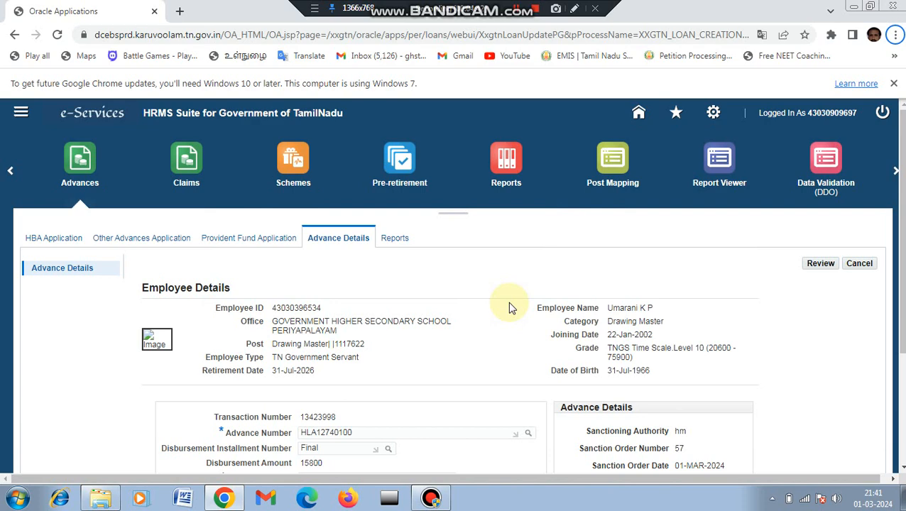
# Set the disbursement's beneficiary type to Third Party Organization.
pyautogui.moveTo(903, 270); pyautogui.dragTo(903, 379)
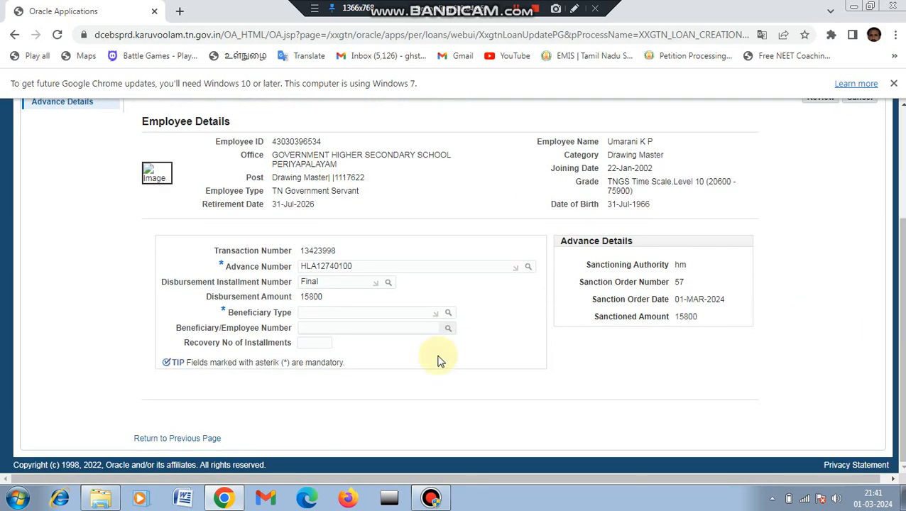
pyautogui.click(308, 315)
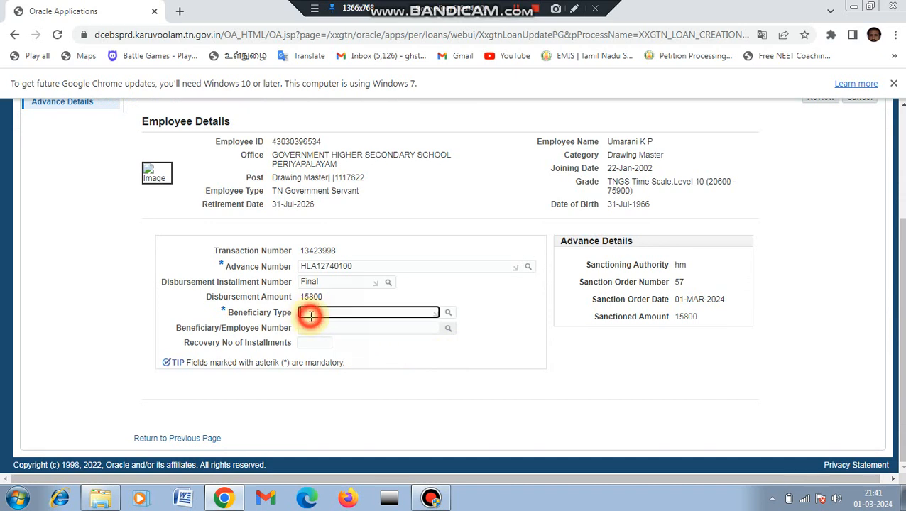
pyautogui.write('thi')
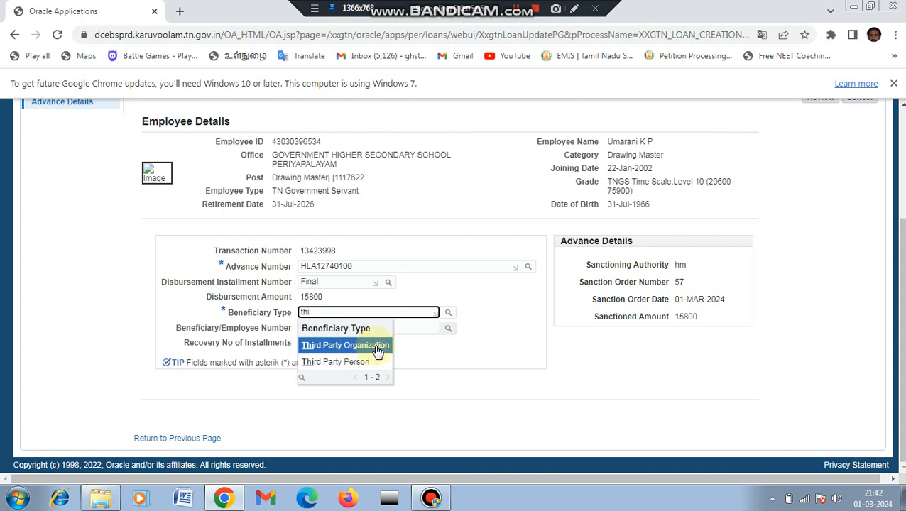
pyautogui.click(369, 347)
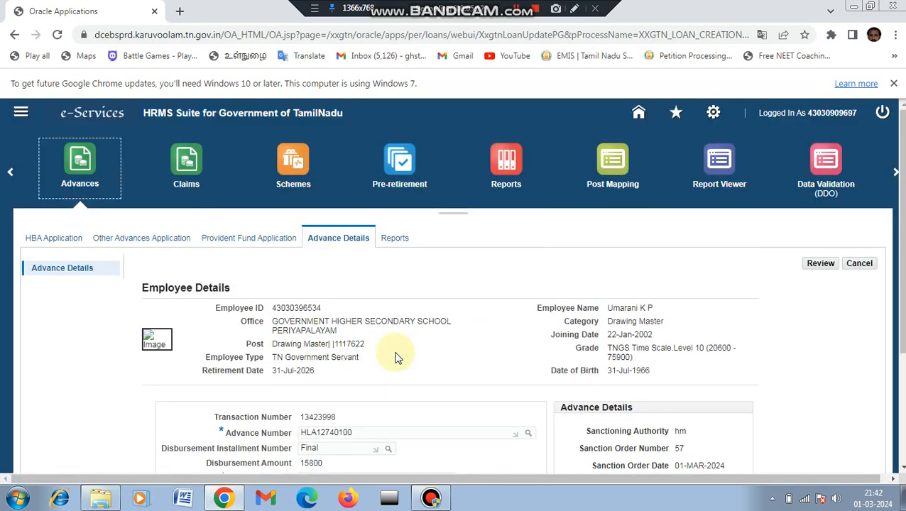
pyautogui.scroll(-3, 901, 284)
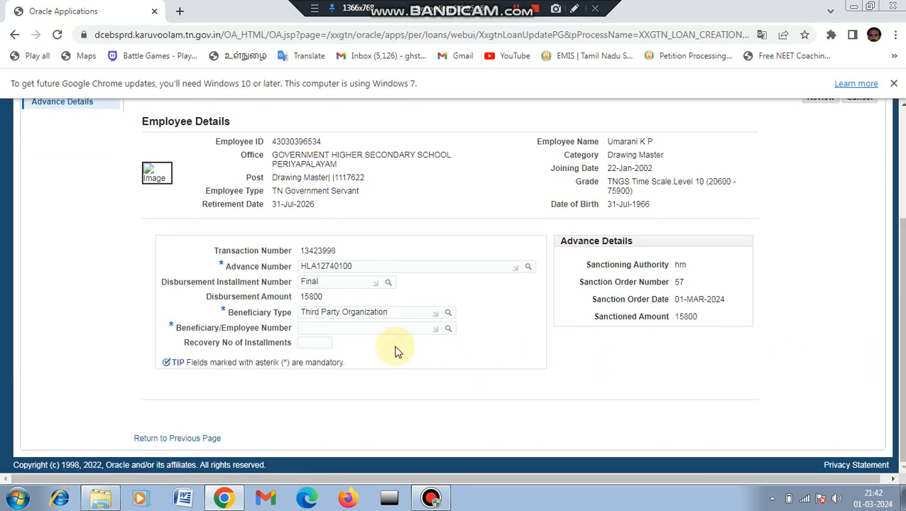
pyautogui.click(448, 329)
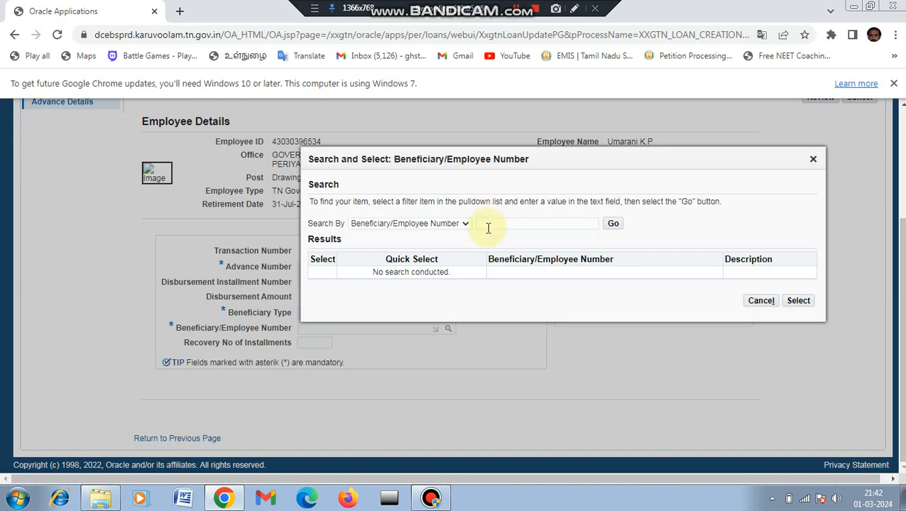
pyautogui.click(489, 225)
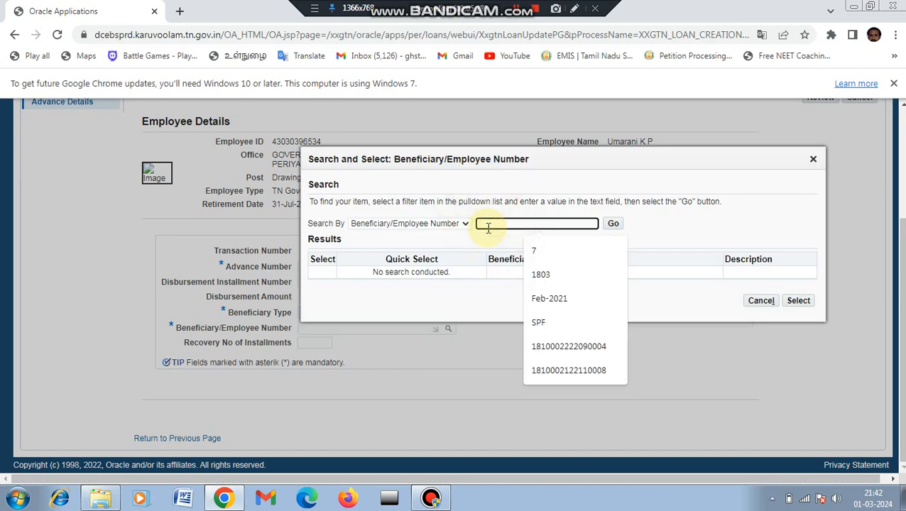
pyautogui.write('3')
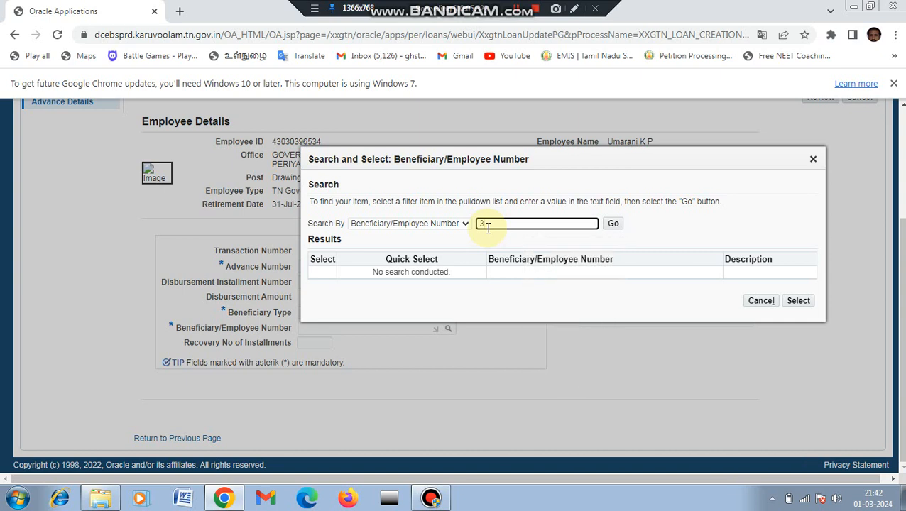
pyautogui.write('669922')
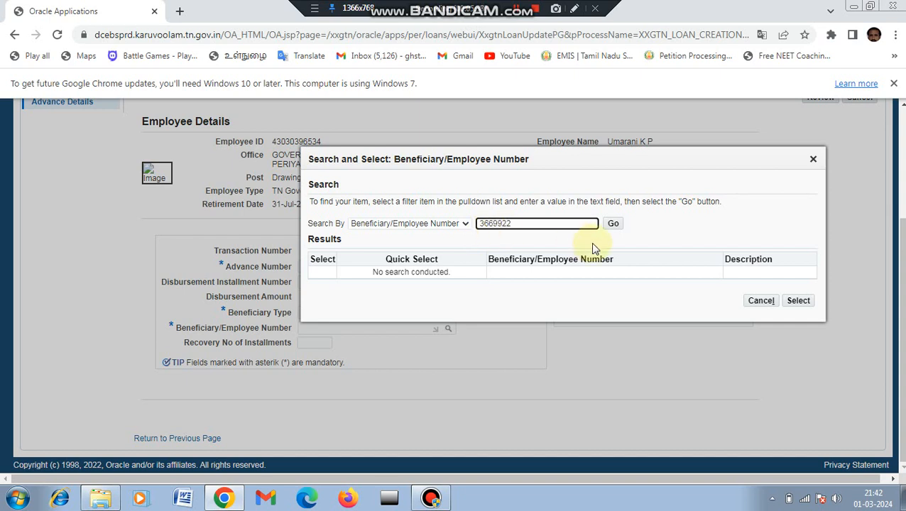
pyautogui.click(613, 225)
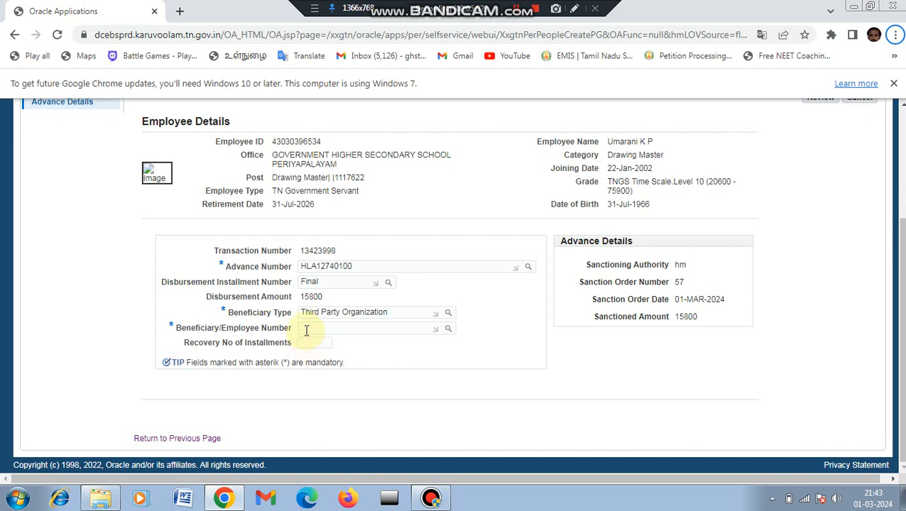
# Enter the beneficiary number so T.N.H.W.C.S. LIMITED, CHENNAI and its bank details load.
pyautogui.click(305, 330)
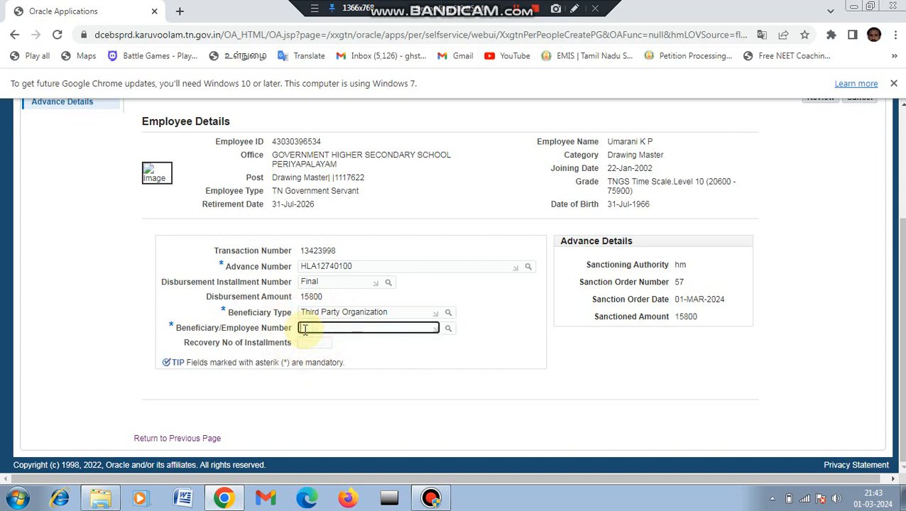
pyautogui.write('30699')
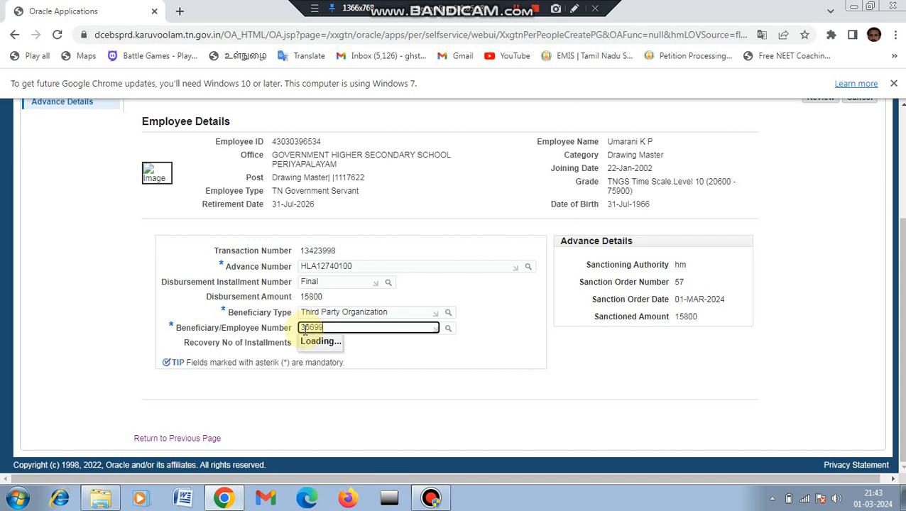
pyautogui.write('22')
pyautogui.press('Tab')
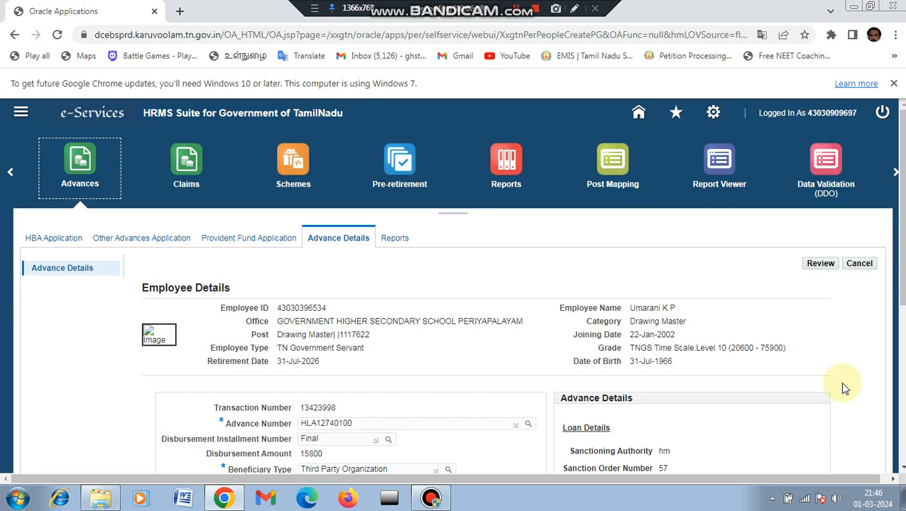
pyautogui.scroll(-3, 896, 284)
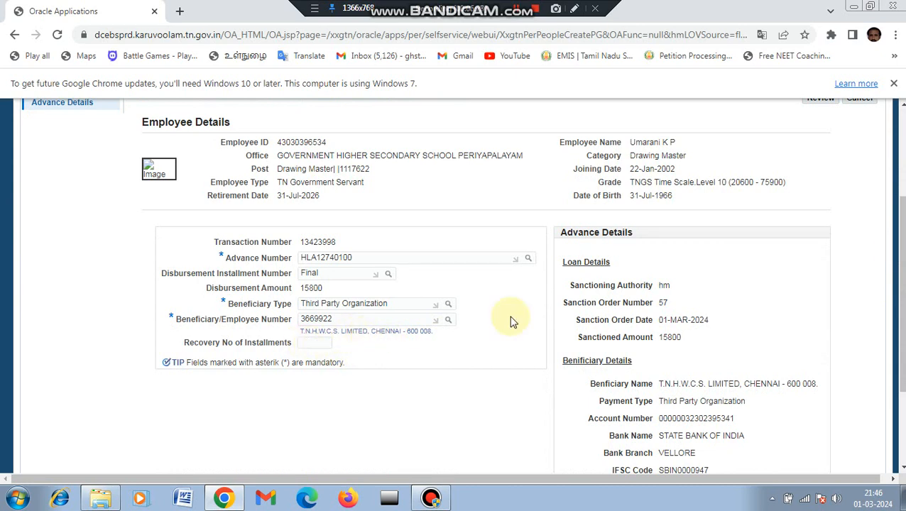
pyautogui.moveTo(890, 250); pyautogui.dragTo(890, 299)
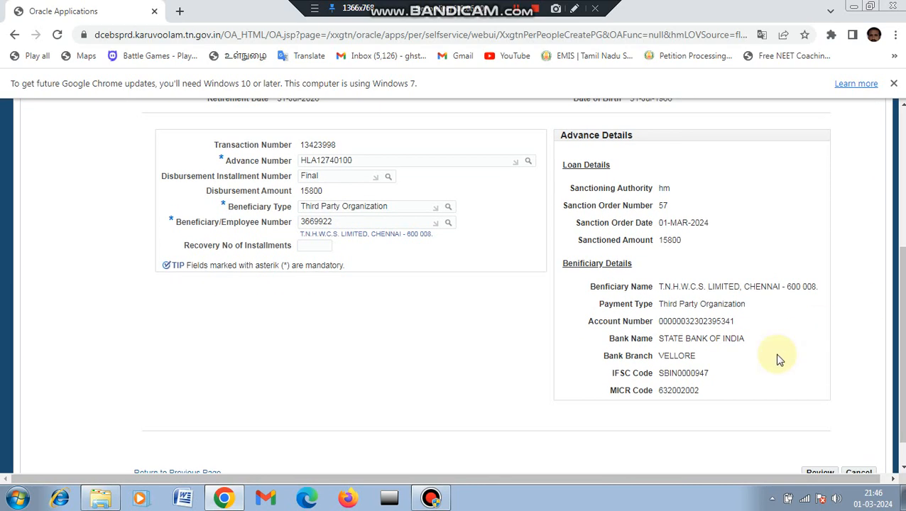
pyautogui.click(576, 13)
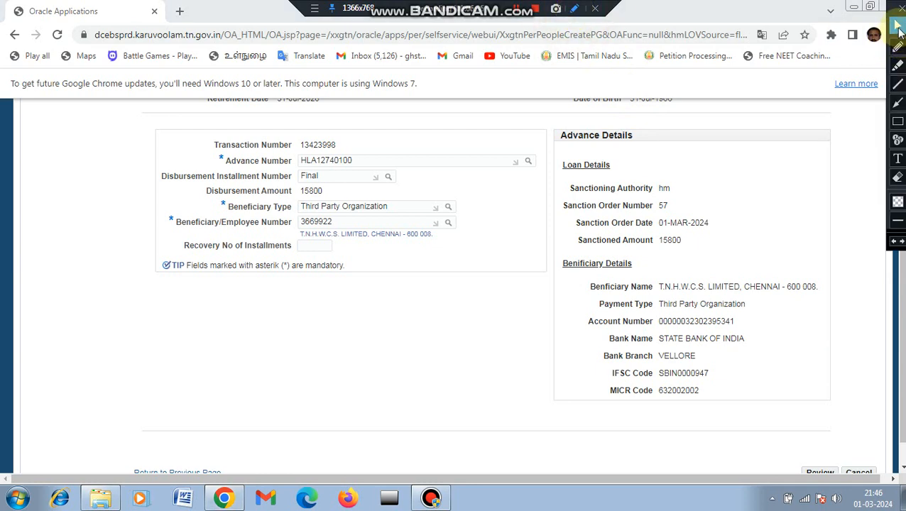
pyautogui.click(898, 121)
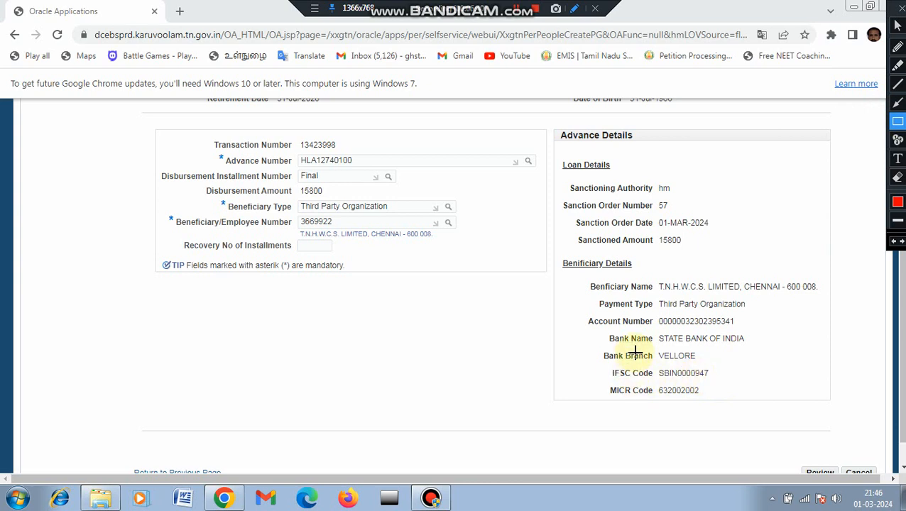
pyautogui.moveTo(593, 307); pyautogui.dragTo(759, 333)
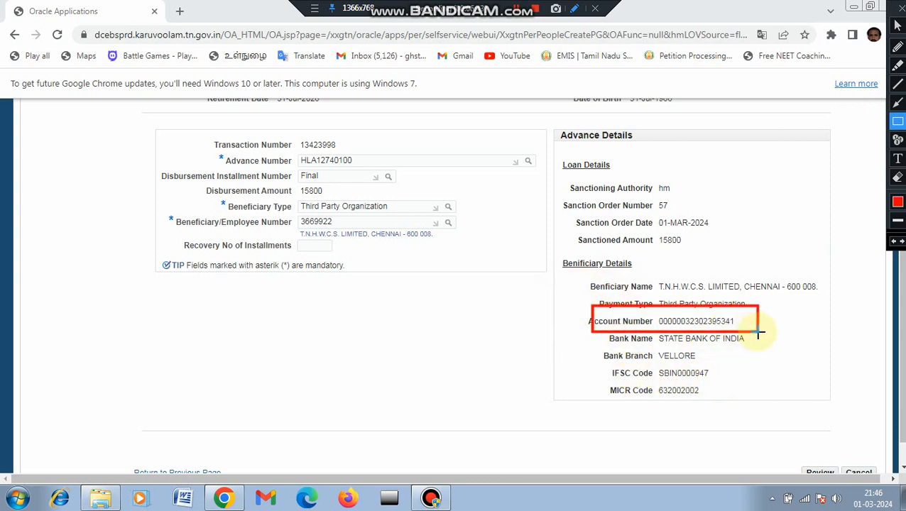
pyautogui.click(898, 24)
pyautogui.click(899, 9)
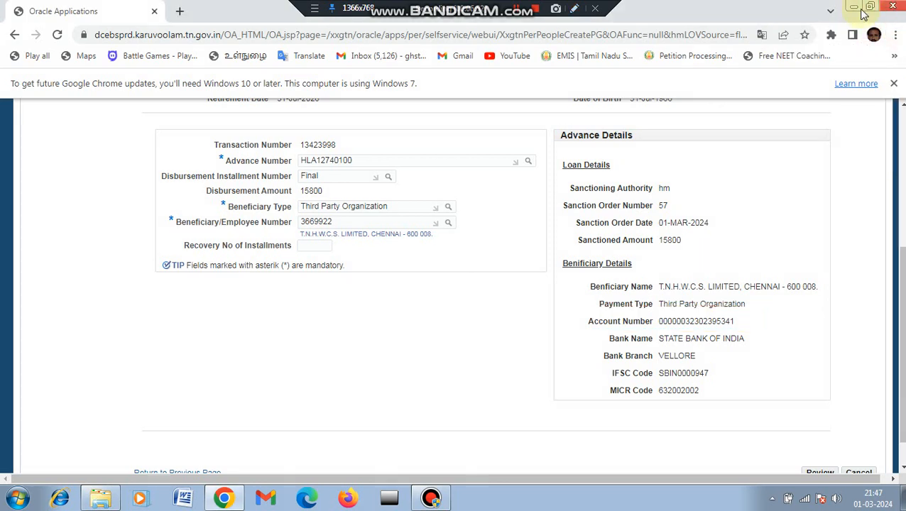
# Set the recovery installments to 10.
pyautogui.click(303, 245)
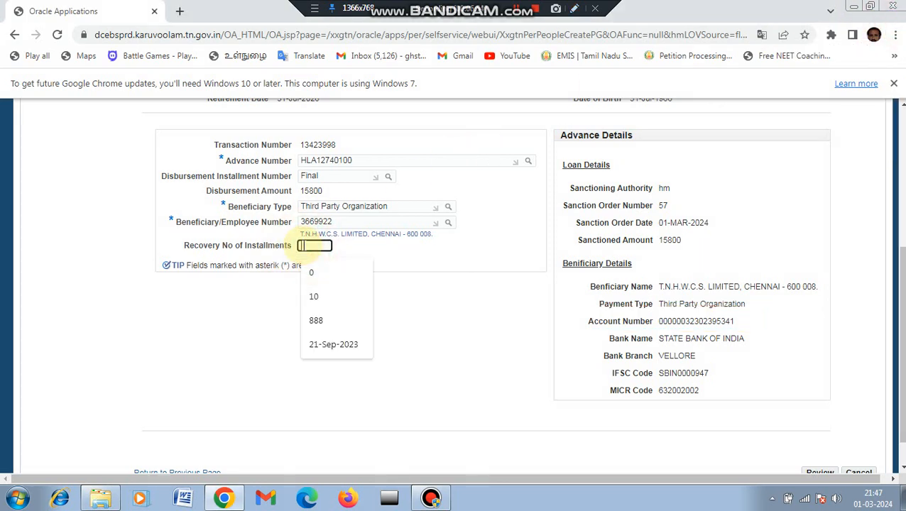
pyautogui.write('10')
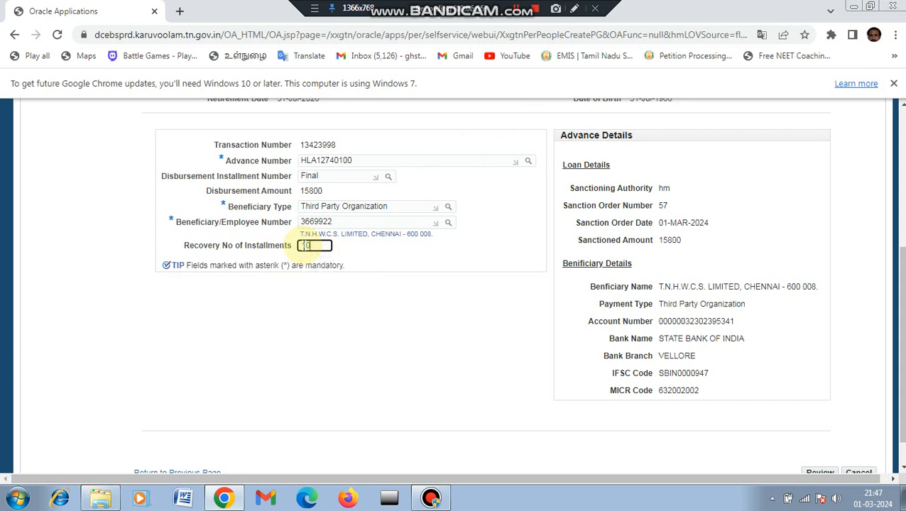
pyautogui.click(348, 307)
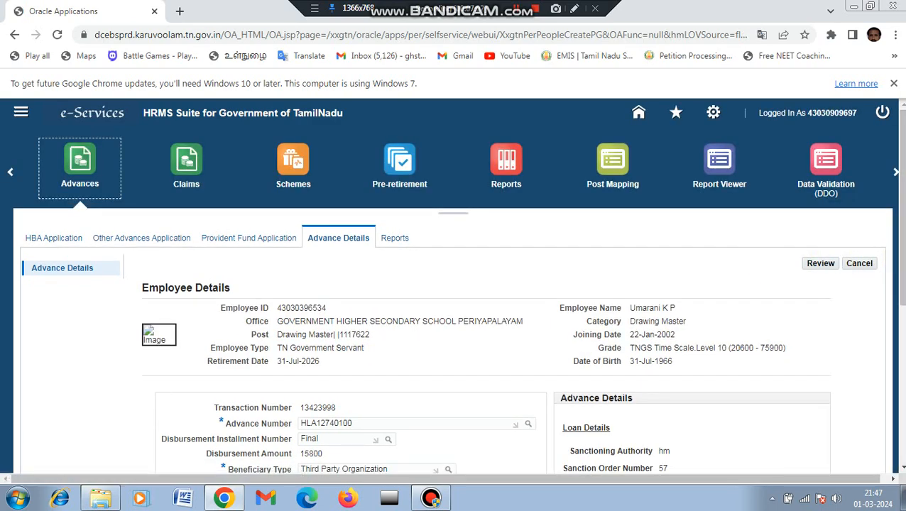
# Review the 15800 disbursement details and scroll to the Approval Hierarchy section.
pyautogui.moveTo(903, 237); pyautogui.dragTo(903, 287)
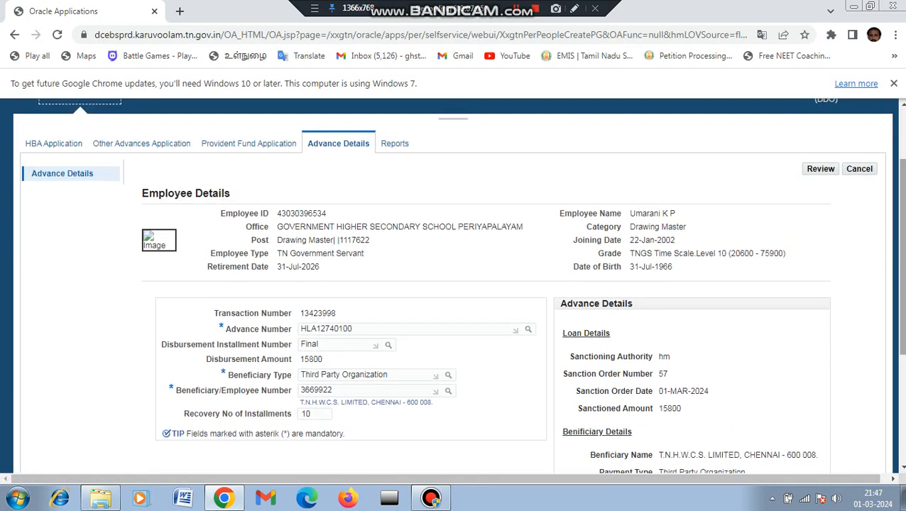
pyautogui.click(821, 174)
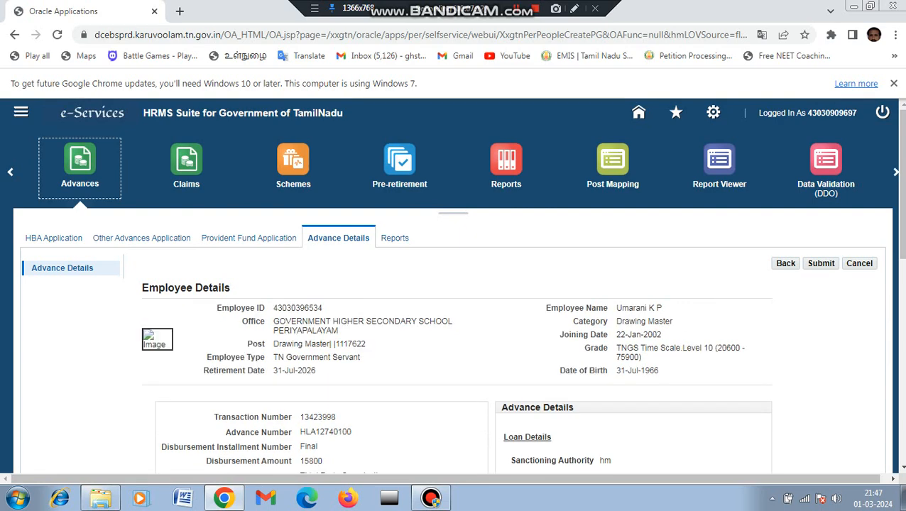
pyautogui.scroll(-7, 567, 331)
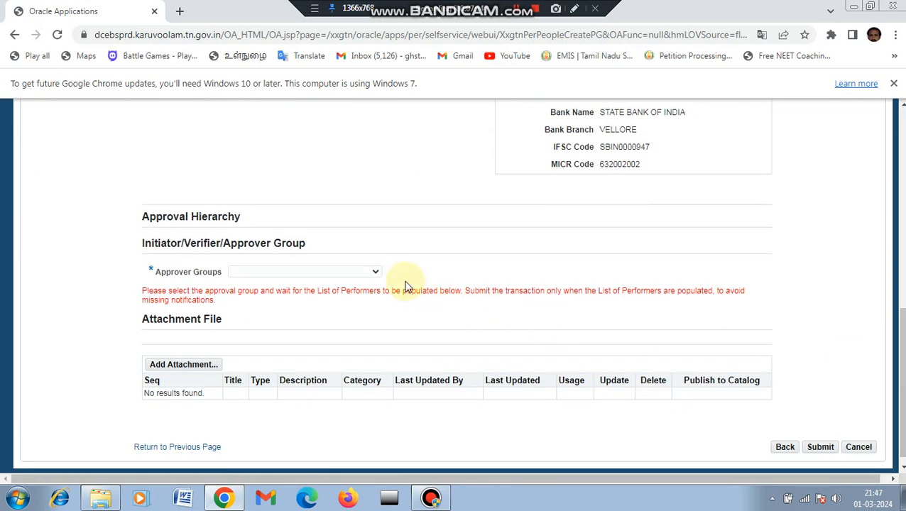
# Choose 'Common Approval Group - SR - 10523' as approvers and submit the disbursement request.
pyautogui.click(374, 272)
pyautogui.click(367, 294)
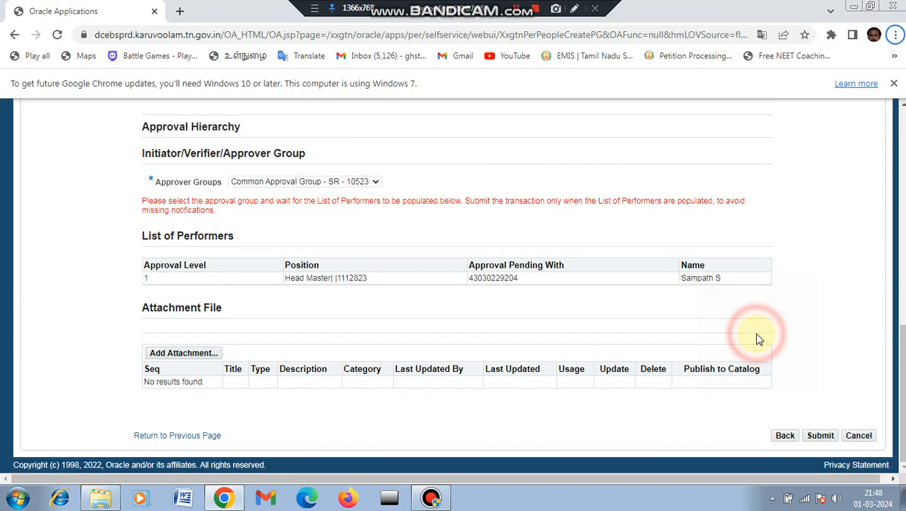
pyautogui.click(821, 441)
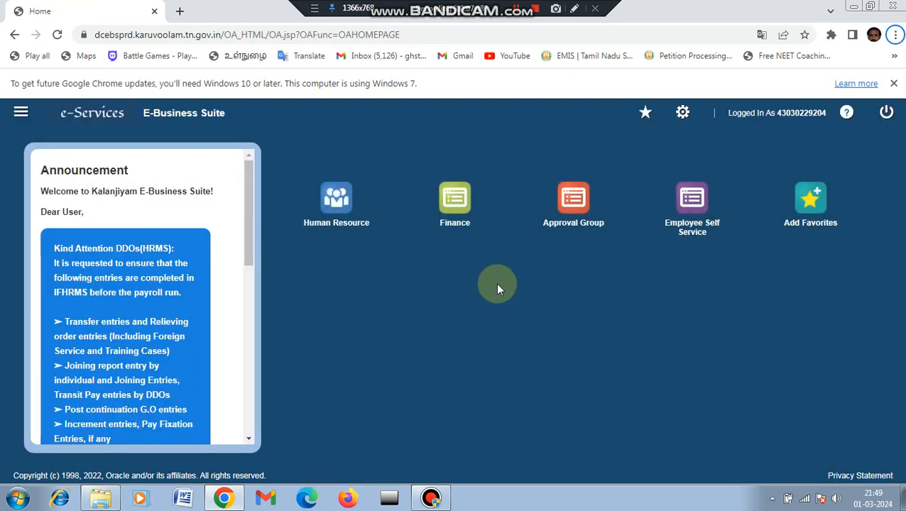
# Open the 'Advance Disbursement Request is Pending for Approval' notification under Human Resource.
pyautogui.click(351, 229)
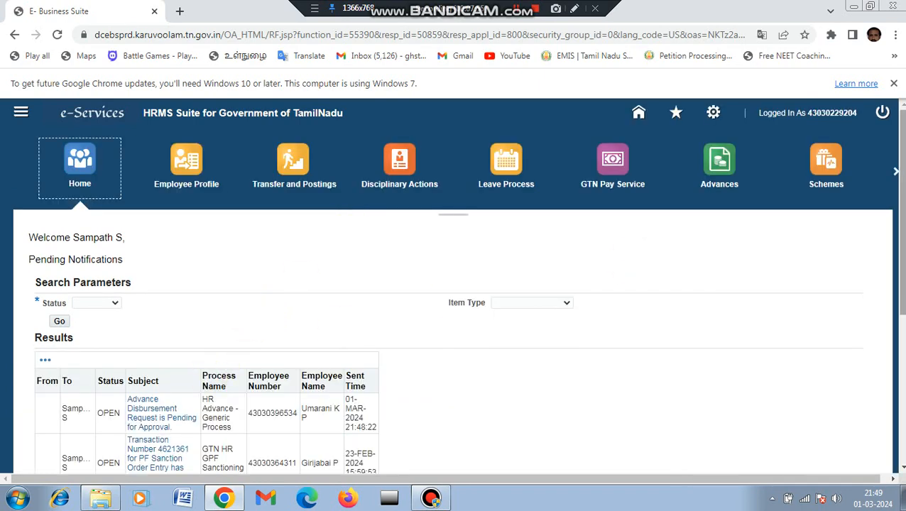
pyautogui.scroll(-3, 878, 245)
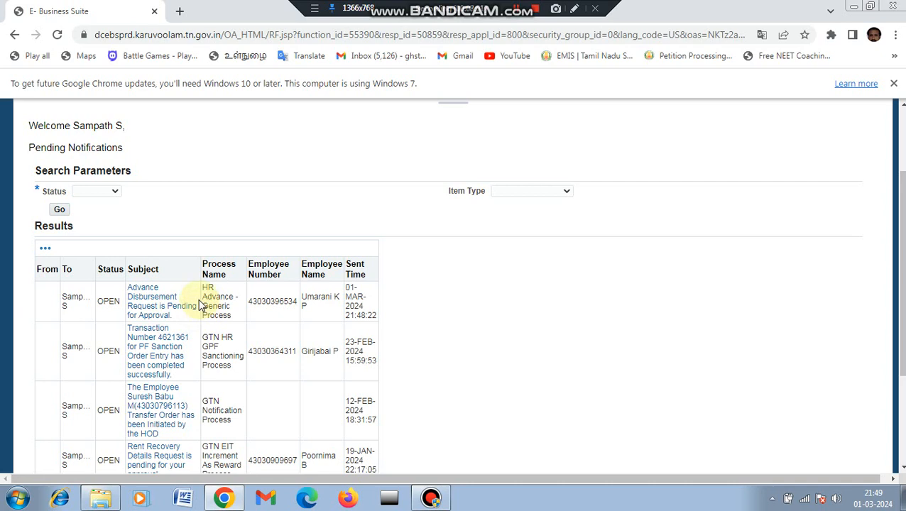
pyautogui.click(155, 313)
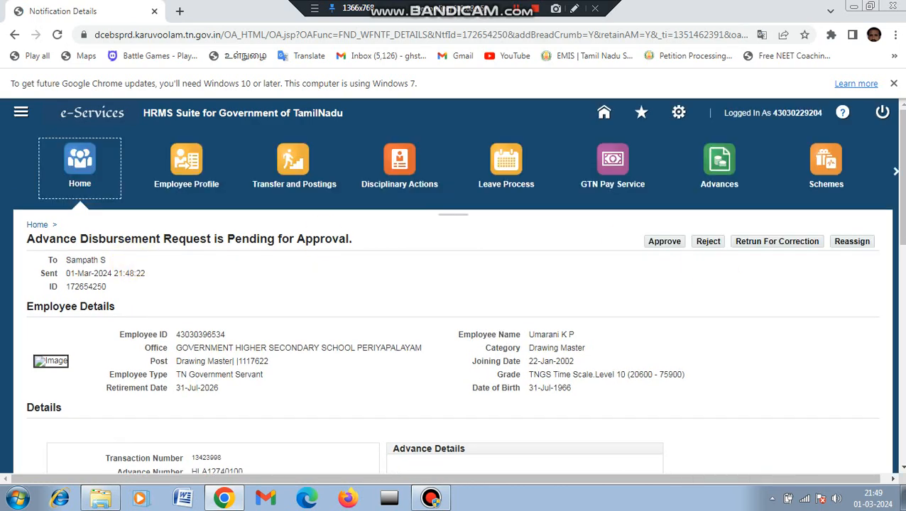
# Enter the note 'ok' and approve the advance disbursement request.
pyautogui.scroll(-5, 455, 284)
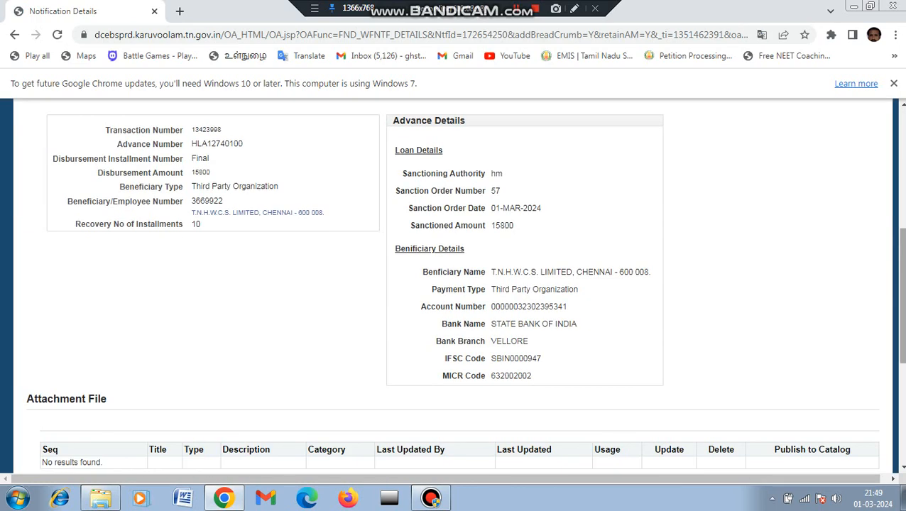
pyautogui.scroll(-4, 454, 284)
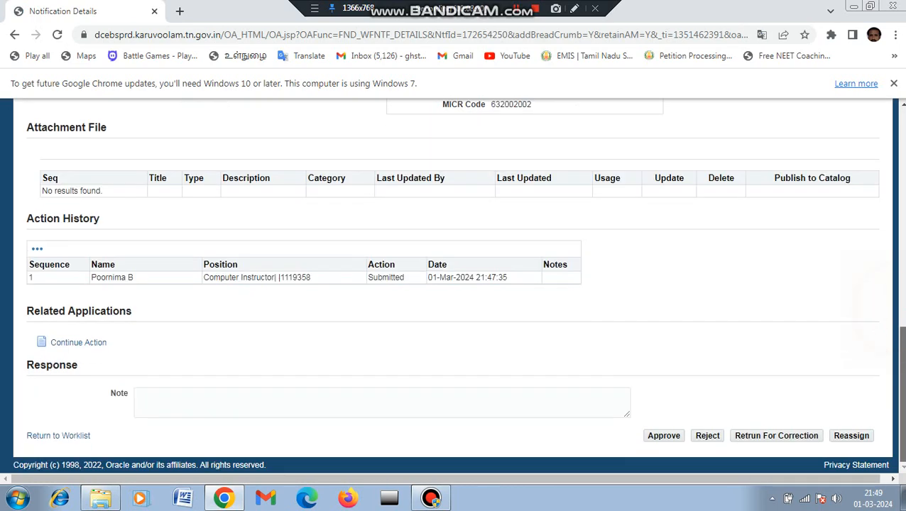
pyautogui.click(290, 406)
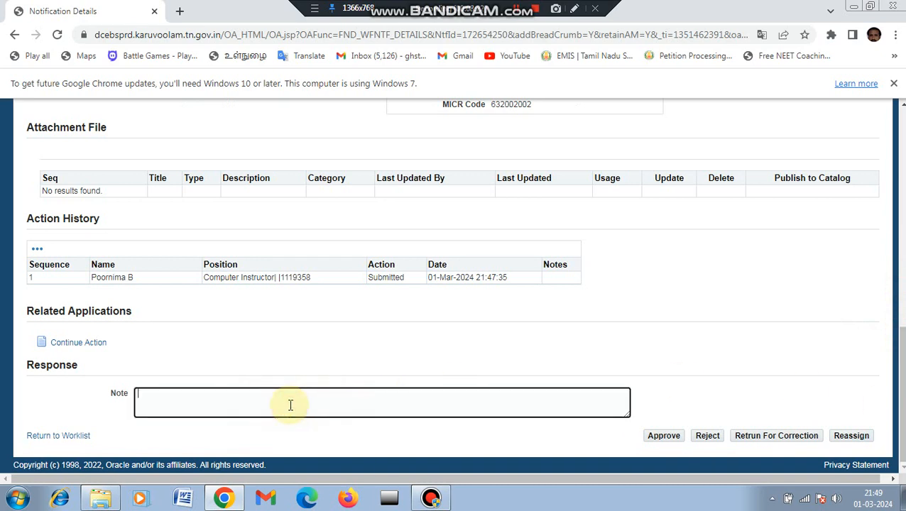
pyautogui.write('ok')
pyautogui.click(666, 439)
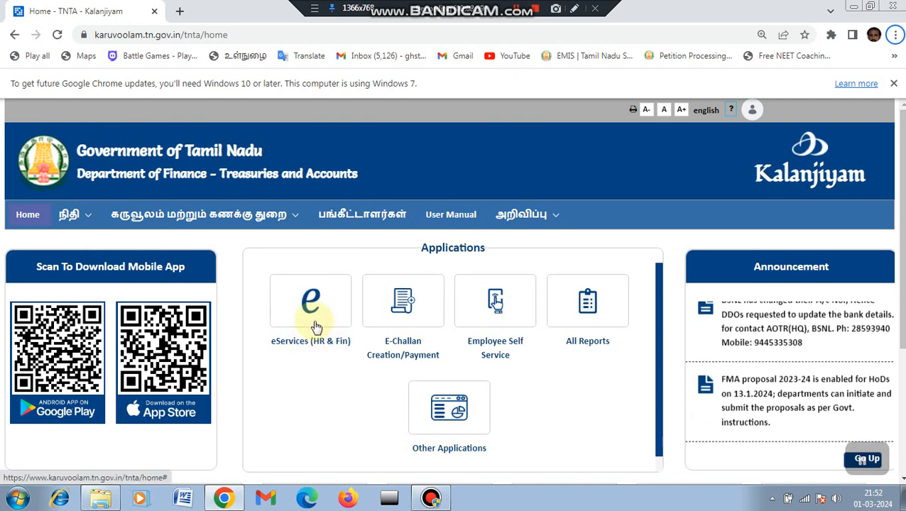
# Go through eServices (HR & Fin), Finance and Payroll to the Generate Bill page.
pyautogui.click(313, 322)
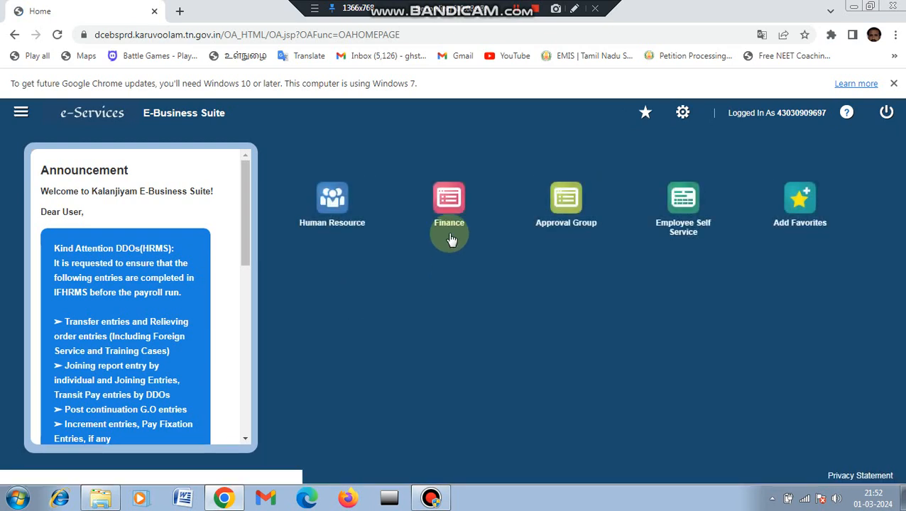
pyautogui.click(450, 225)
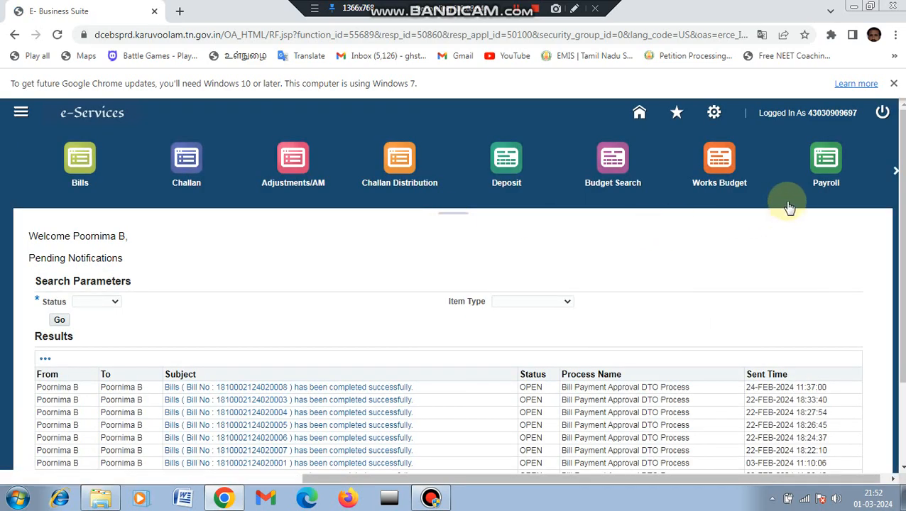
pyautogui.click(821, 183)
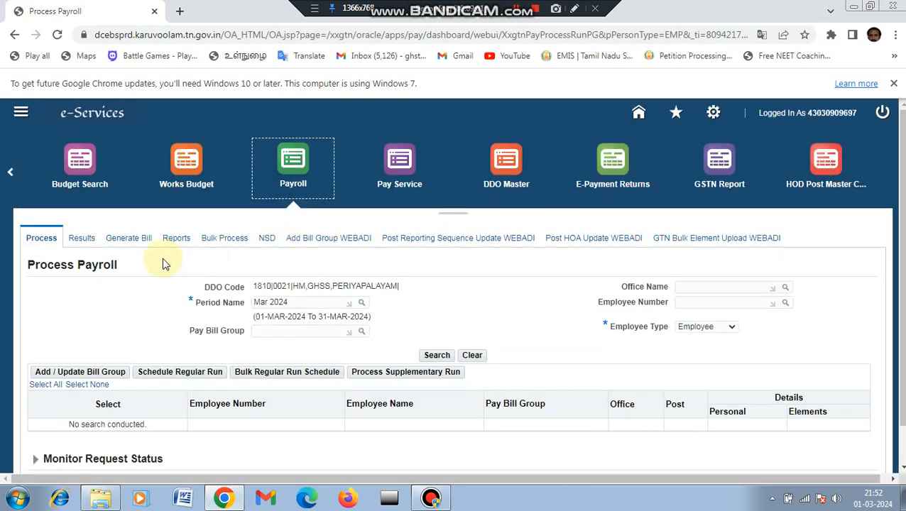
pyautogui.click(133, 242)
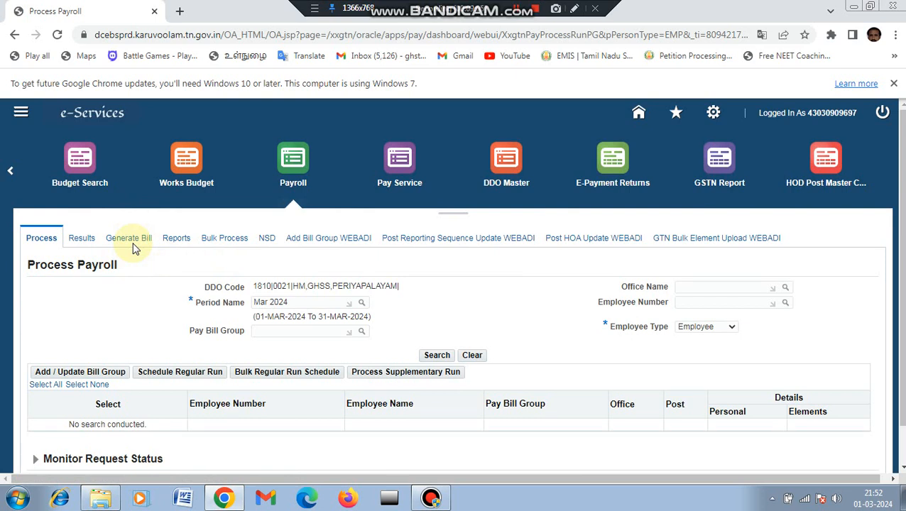
pyautogui.click(133, 244)
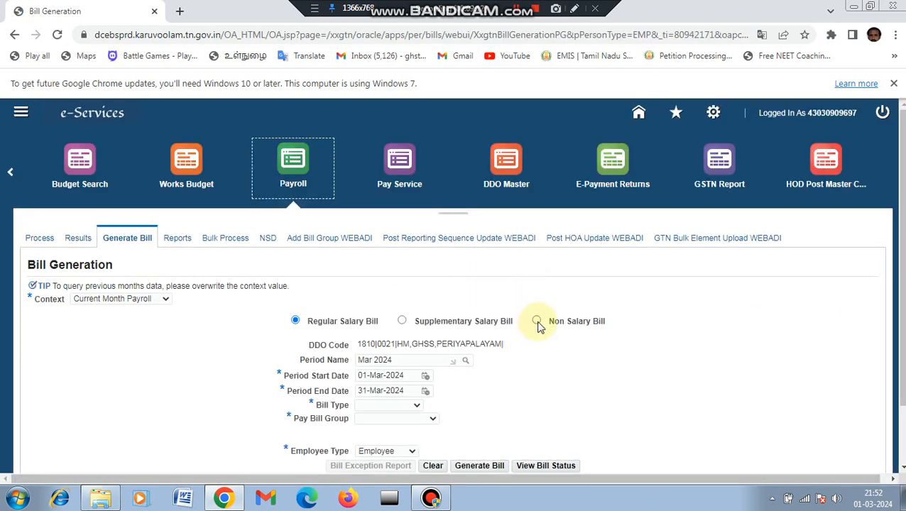
# Search non-salary Handloom Advance disbursements for the PERMANENT BILL pay bill group.
pyautogui.click(538, 323)
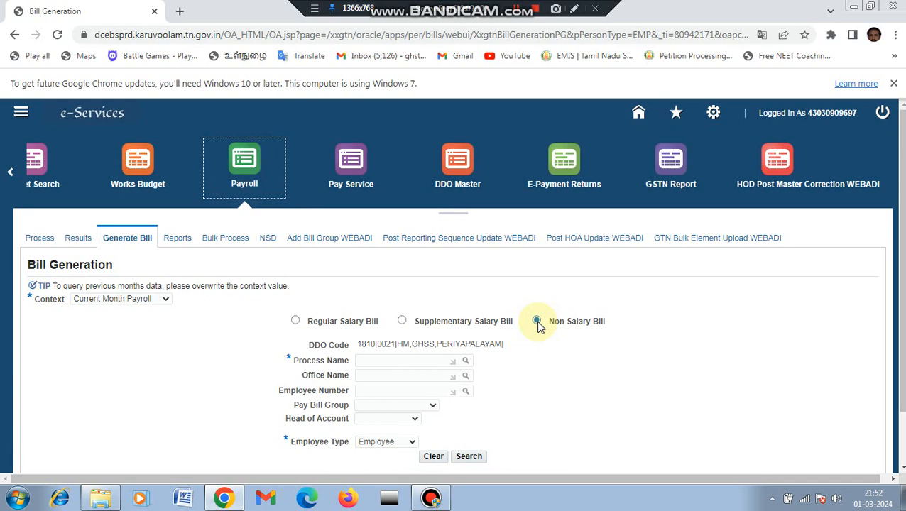
pyautogui.click(514, 345)
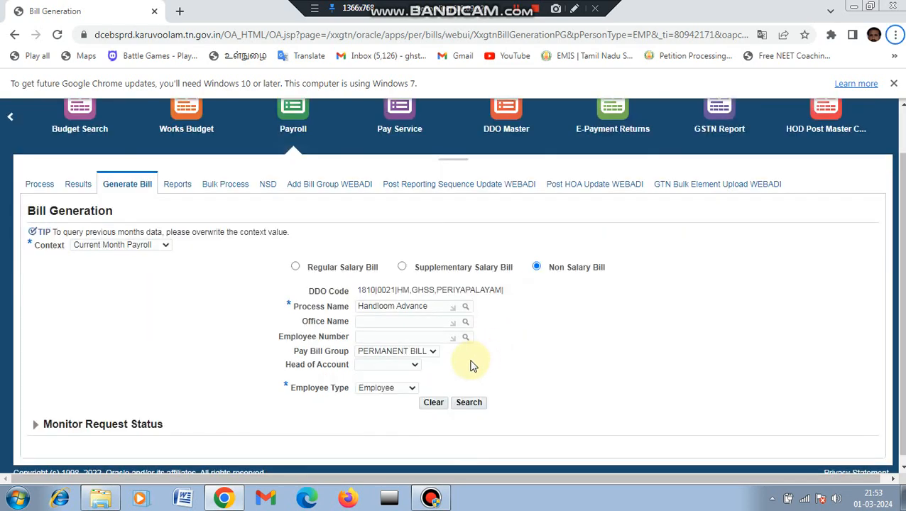
pyautogui.click(471, 405)
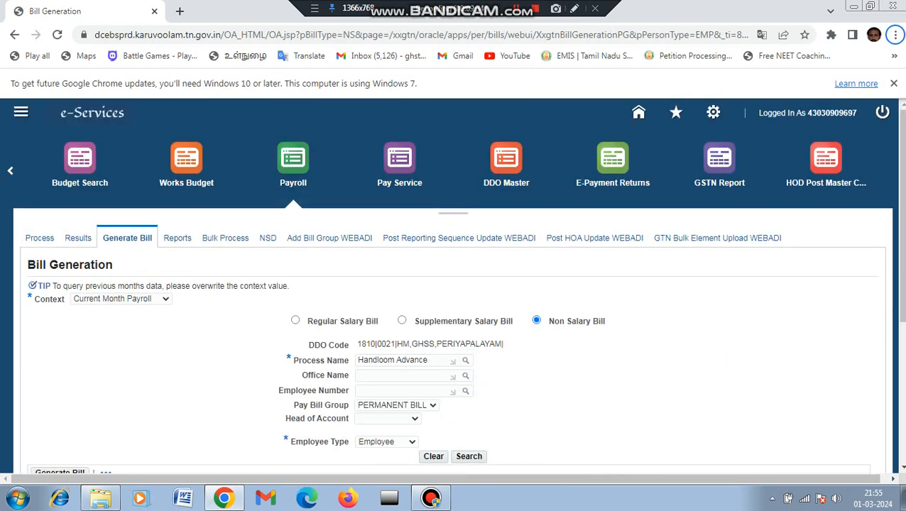
# Select all six listed advances and generate the bill.
pyautogui.scroll(-3, 453, 284)
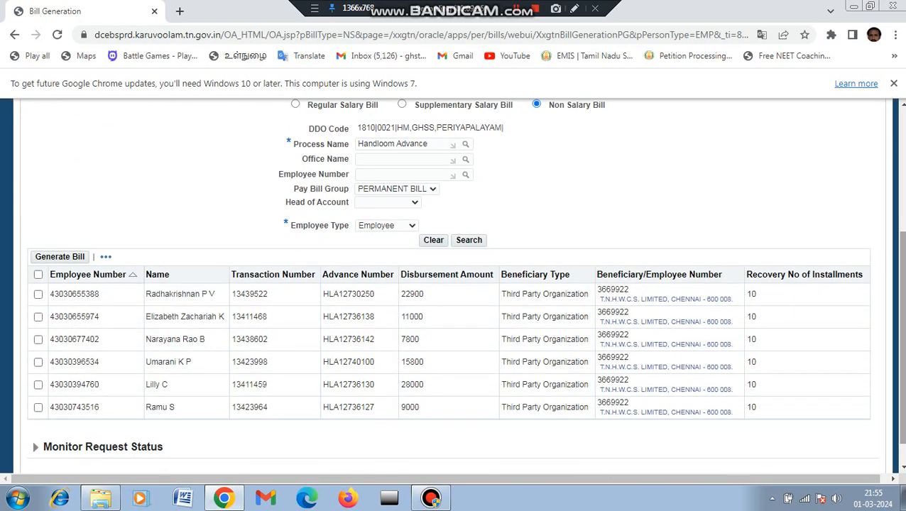
pyautogui.click(38, 275)
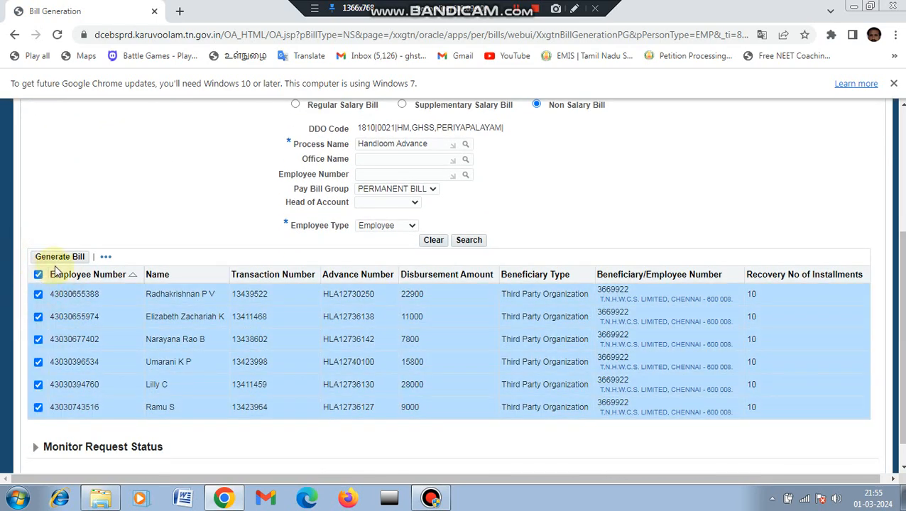
pyautogui.click(60, 257)
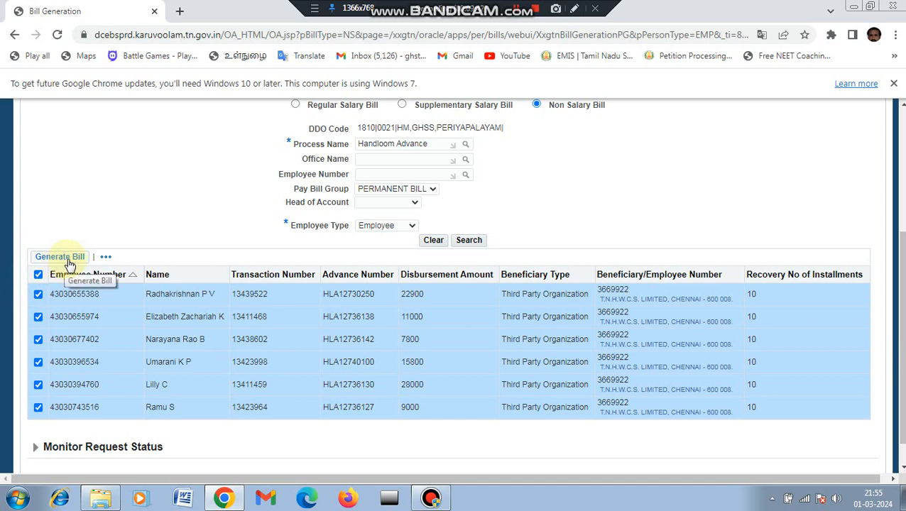
pyautogui.click(70, 263)
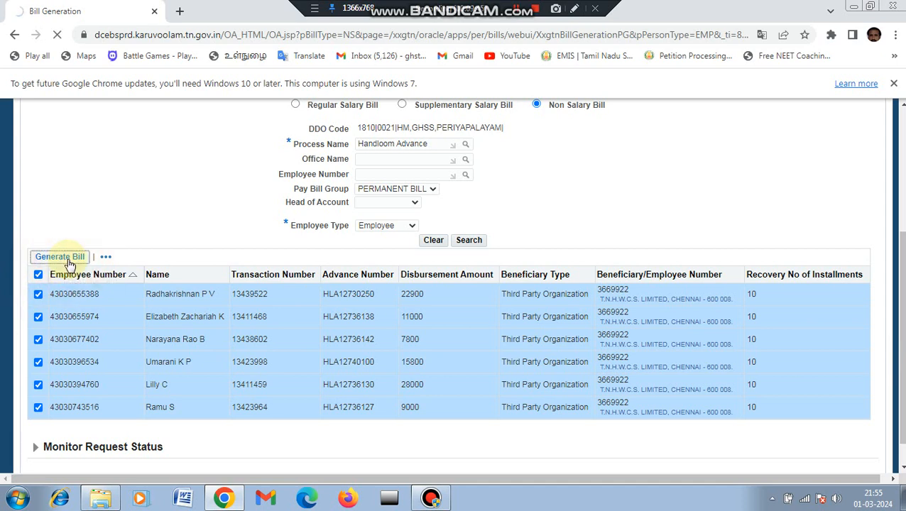